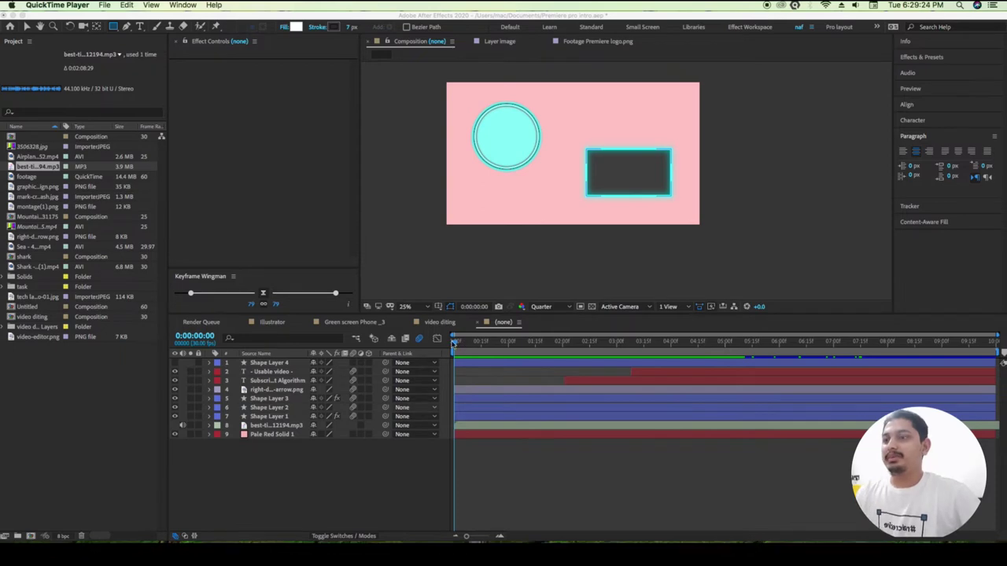
- Bring After Effects to the front and turn off the sound of the mp3 layer (layer 8)
{"action": "left_click", "coordinate": [446, 360]}
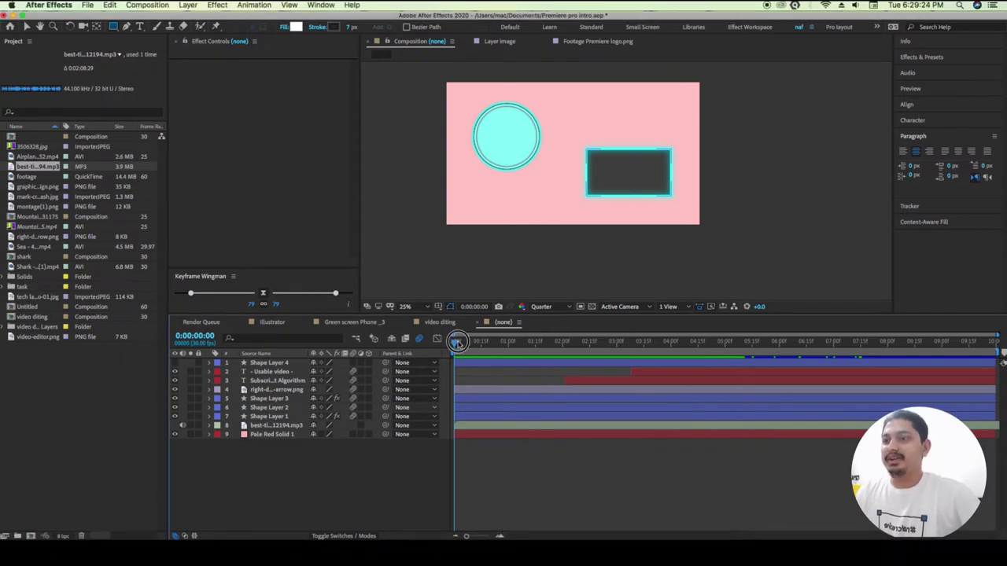
{"action": "left_click", "coordinate": [183, 425]}
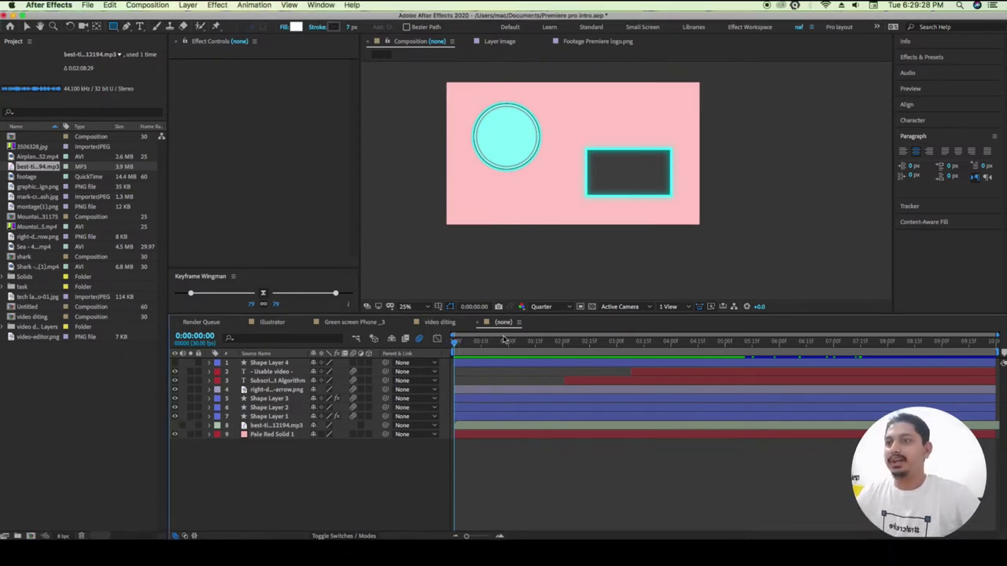
- Play the composition preview twice and stop at 0:00:01:27 with the arrow fully drawn
{"action": "key", "text": "XF86MonBrightnessDown"}
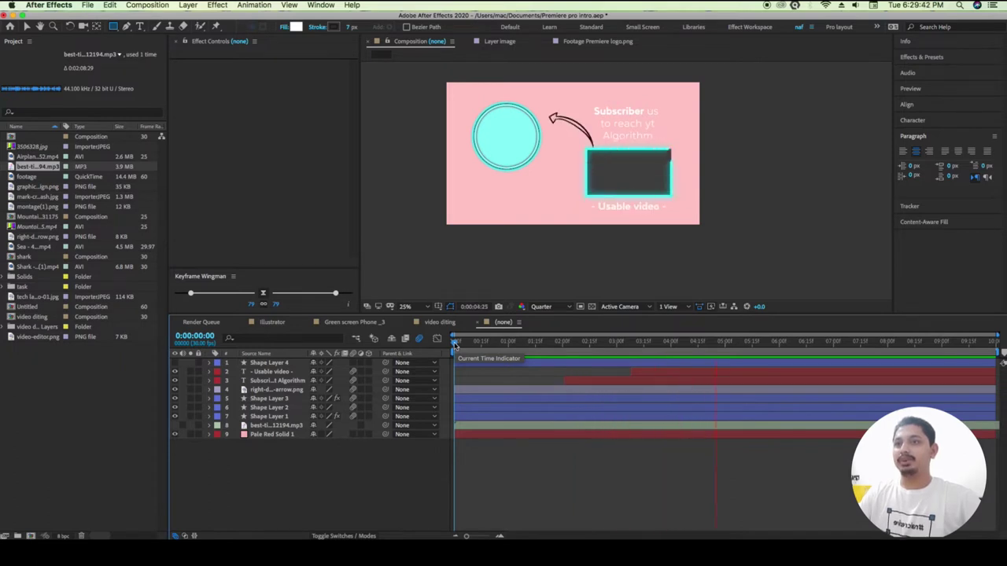
{"action": "left_click", "coordinate": [453, 342]}
{"action": "key", "text": "space"}
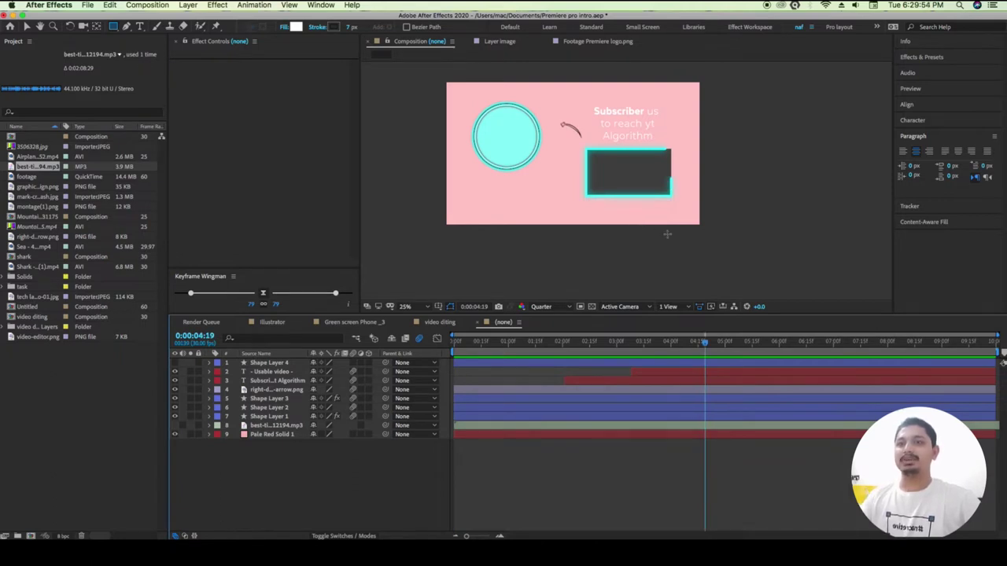
{"action": "key", "text": "space"}
{"action": "key", "text": "space"}
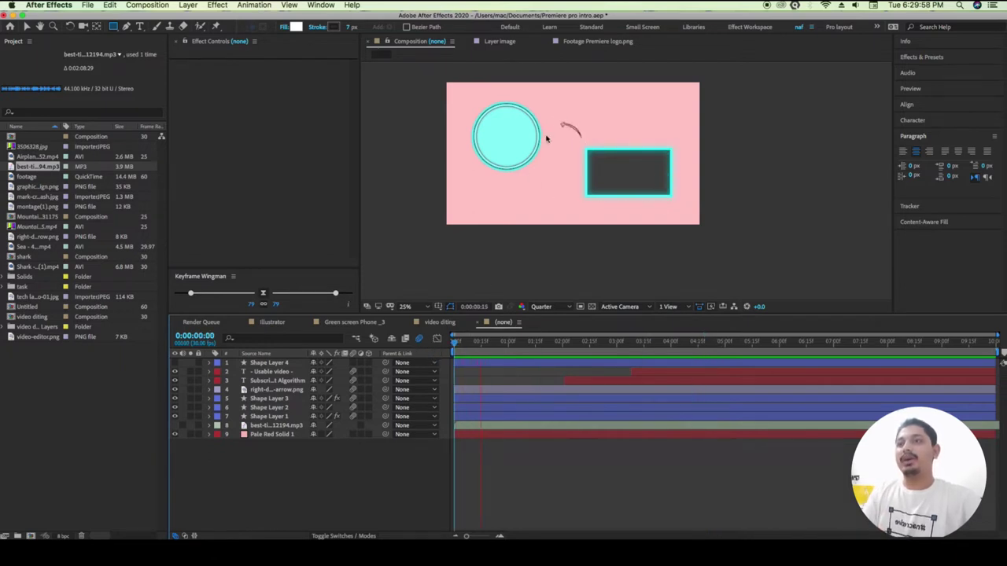
{"action": "key", "text": "space"}
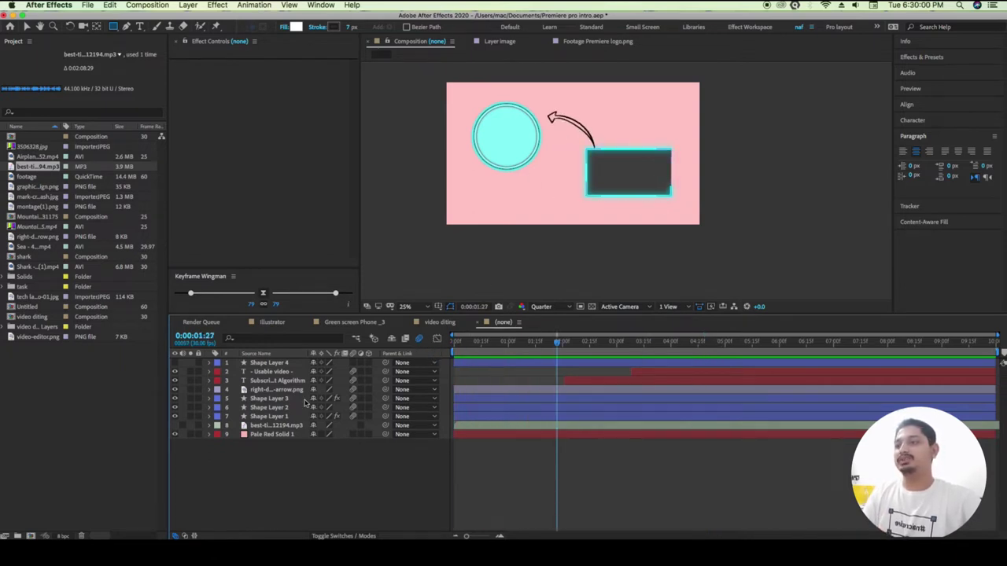
{"action": "left_click", "coordinate": [269, 363]}
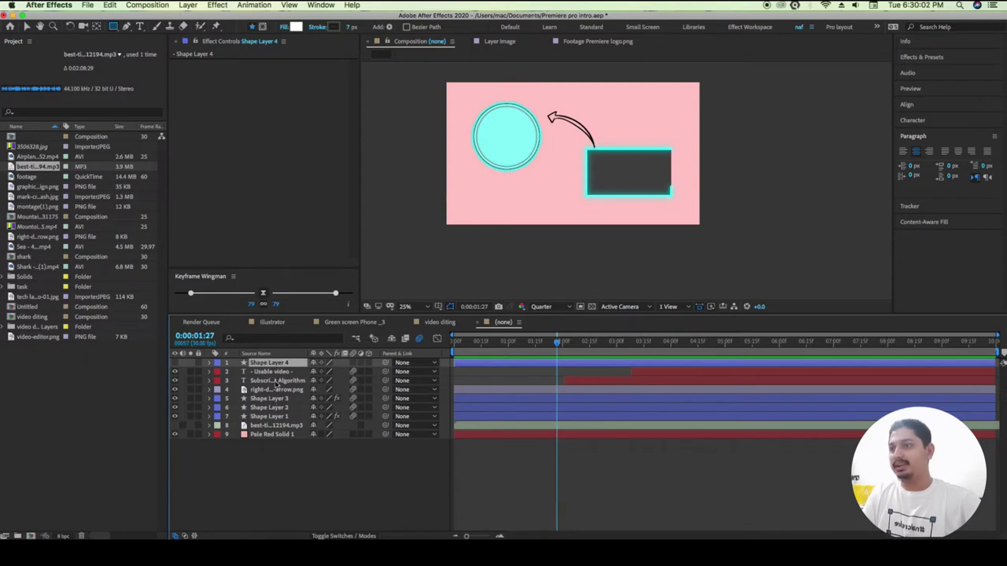
- Show the Usable video layer's Opacity keyframes and scrub from 0:00:03:08 through its fade
{"action": "left_click", "coordinate": [277, 372]}
{"action": "key", "text": "t"}
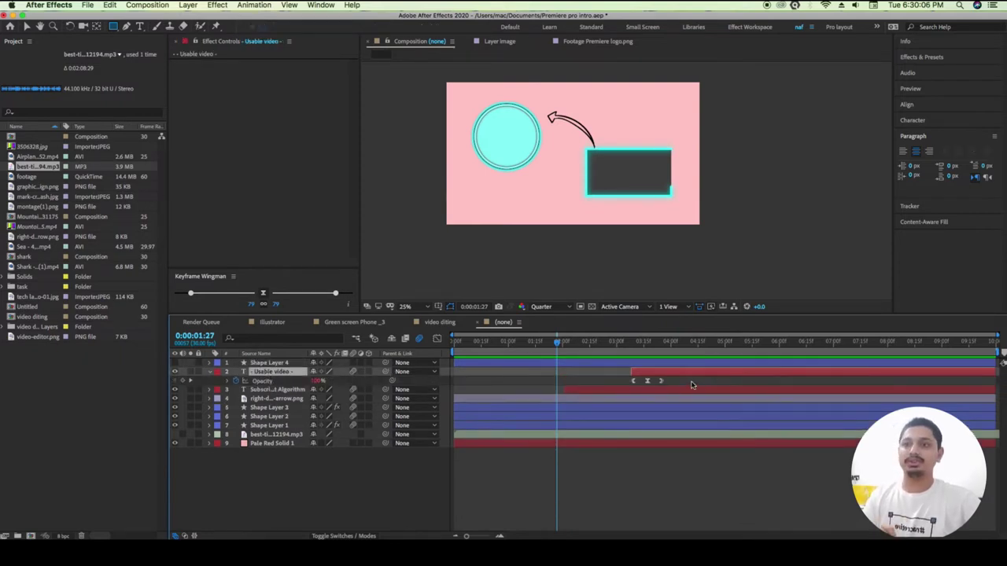
{"action": "left_click_drag", "start_coordinate": [558, 342], "coordinate": [630, 342]}
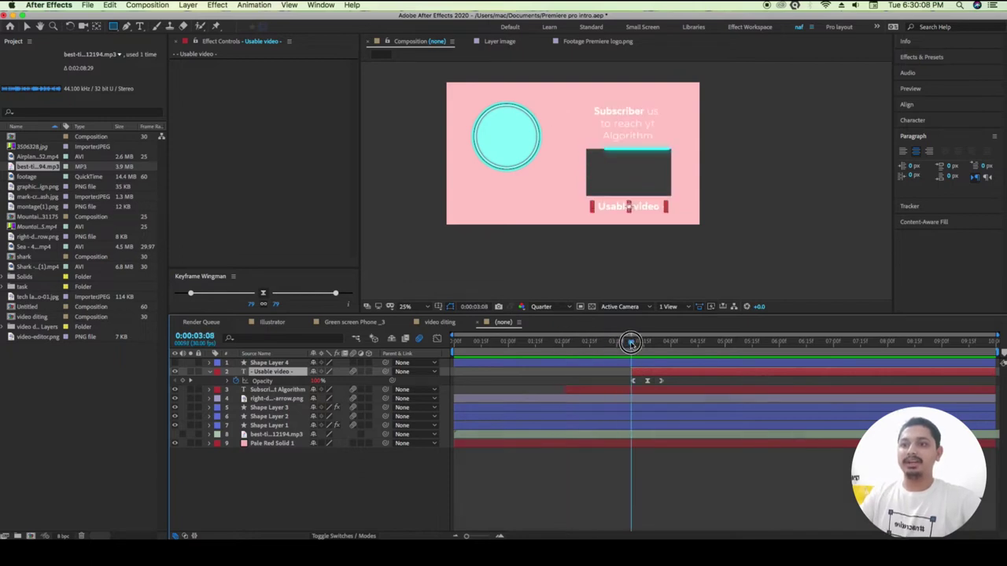
{"action": "left_click_drag", "start_coordinate": [695, 367], "coordinate": [626, 391]}
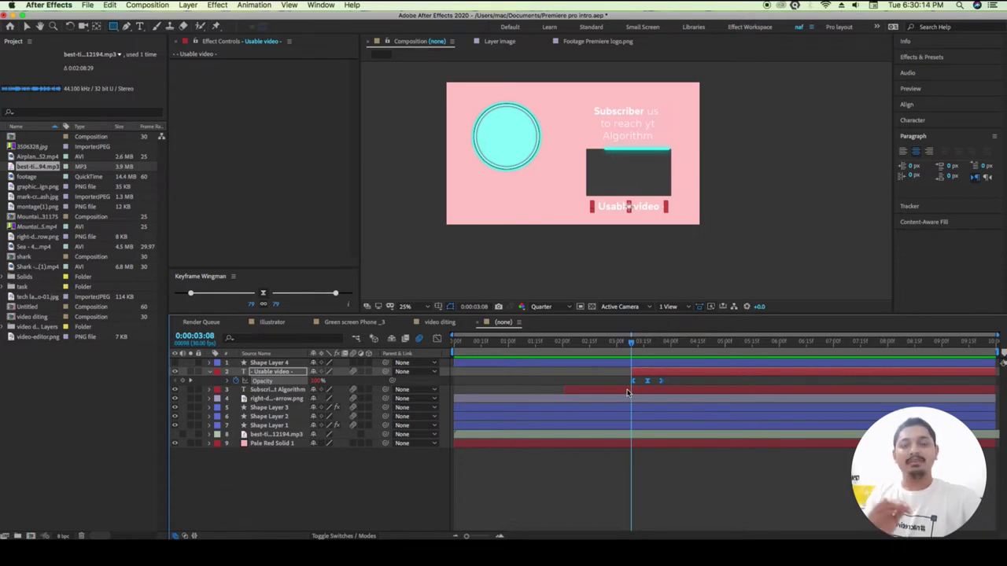
{"action": "mouse_move", "coordinate": [636, 346]}
{"action": "left_mouse_down"}
{"action": "mouse_move", "coordinate": [798, 346]}
{"action": "mouse_move", "coordinate": [705, 356]}
{"action": "left_mouse_up"}
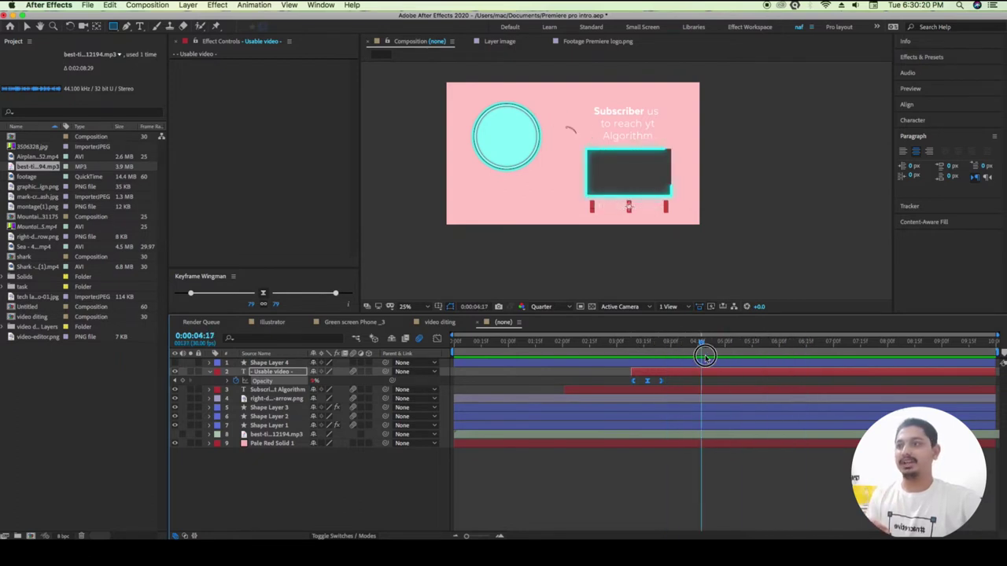
- Show the right-drawn-arrow.png Scale keyframes and scrub its scale-up from 0:00:03:03
{"action": "left_click", "coordinate": [275, 399]}
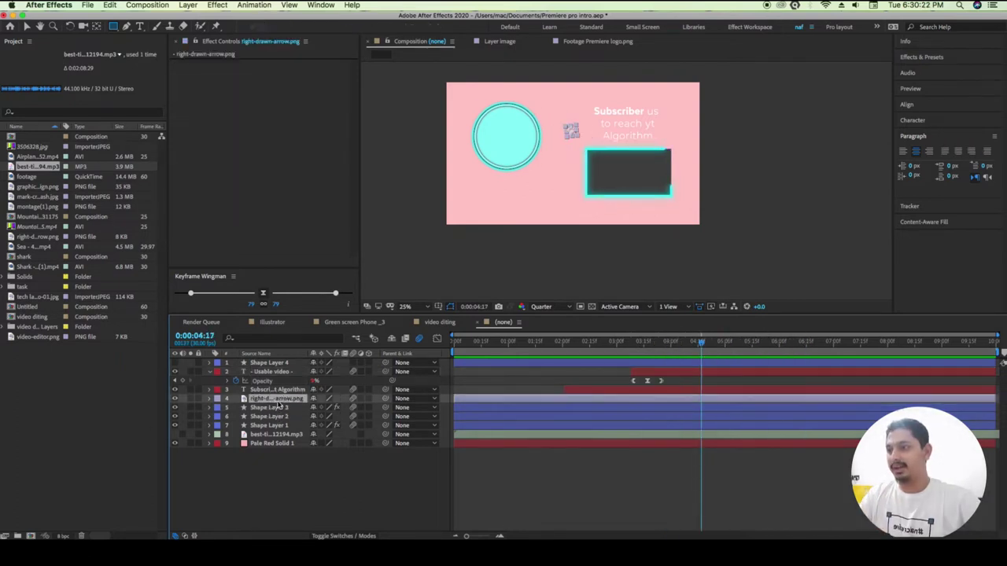
{"action": "key", "text": "s"}
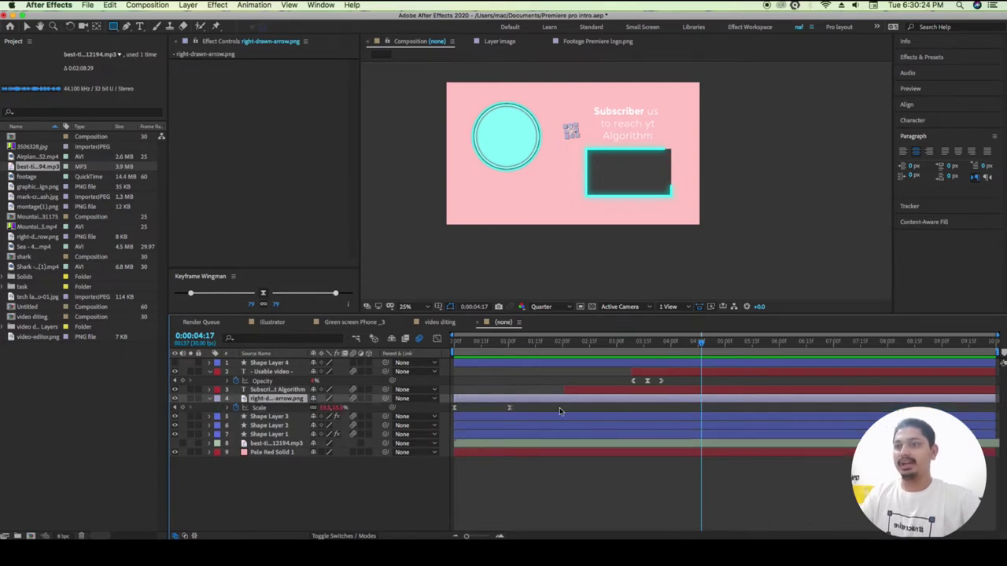
{"action": "left_click_drag", "start_coordinate": [544, 403], "coordinate": [440, 425]}
{"action": "left_click", "coordinate": [509, 379]}
{"action": "left_click_drag", "start_coordinate": [509, 379], "coordinate": [629, 385]}
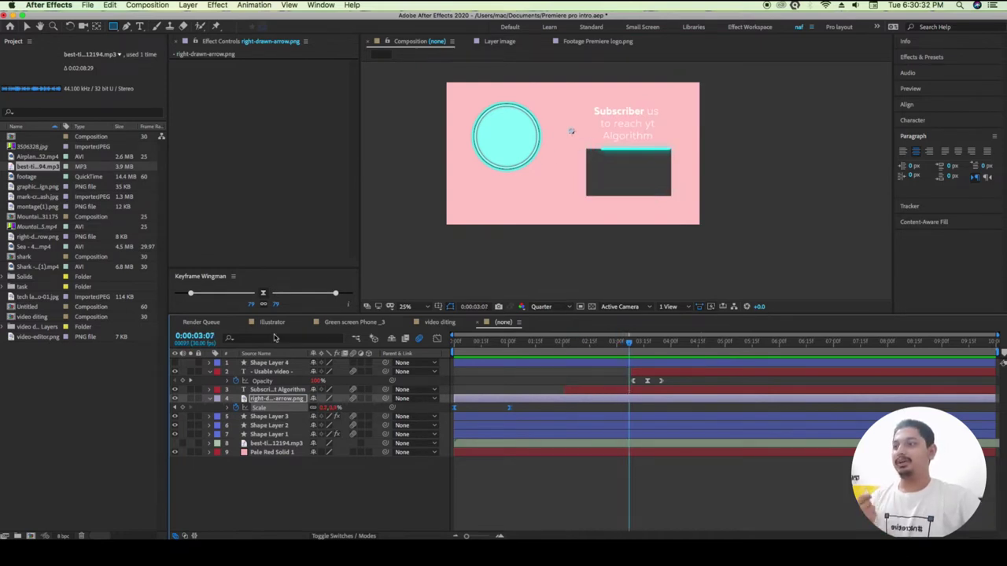
- Create a new 1920×1080, 30 fps, 10-second composition named 'graph editor'
{"action": "left_click", "coordinate": [28, 536]}
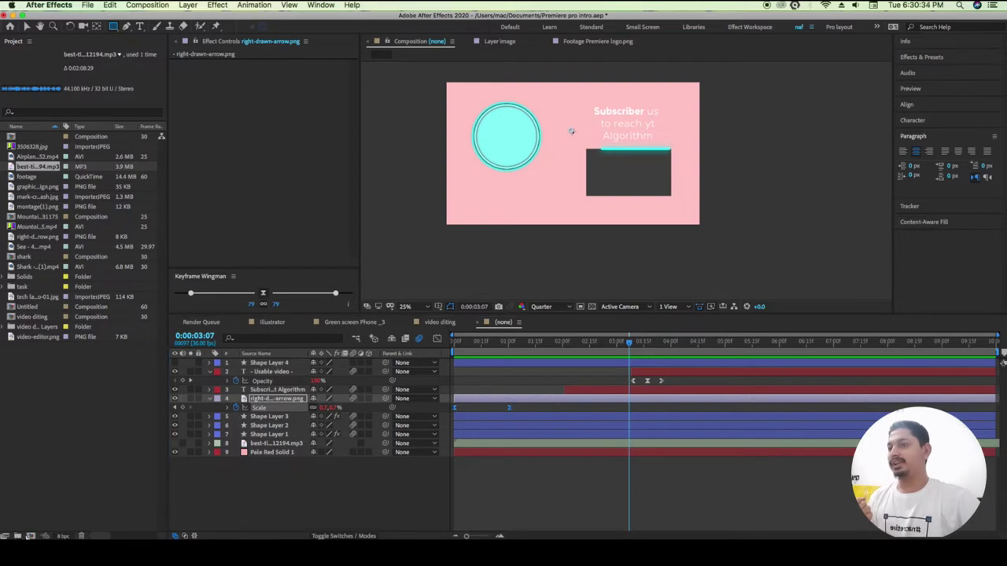
{"action": "type", "text": "graph editor"}
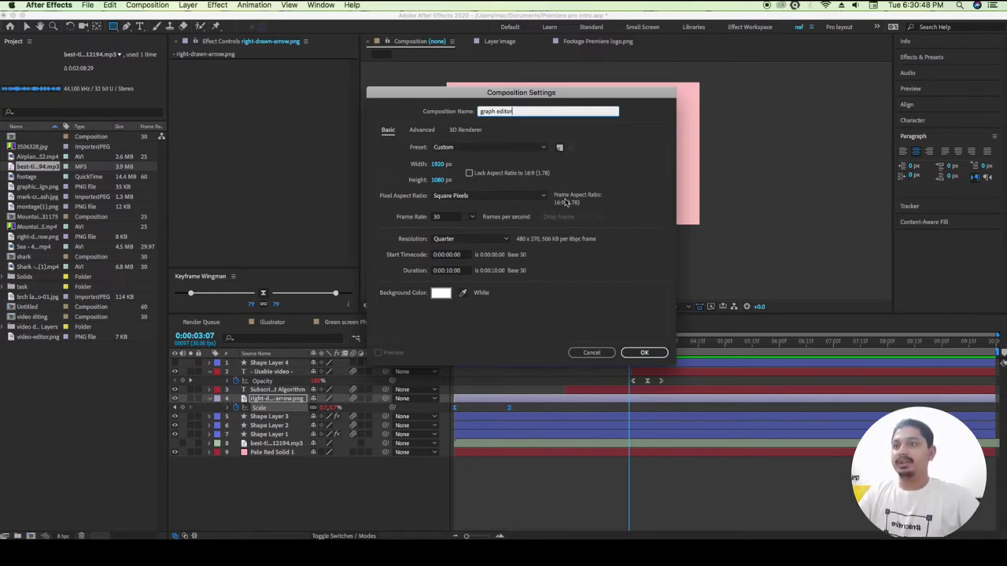
{"action": "left_click", "coordinate": [660, 352]}
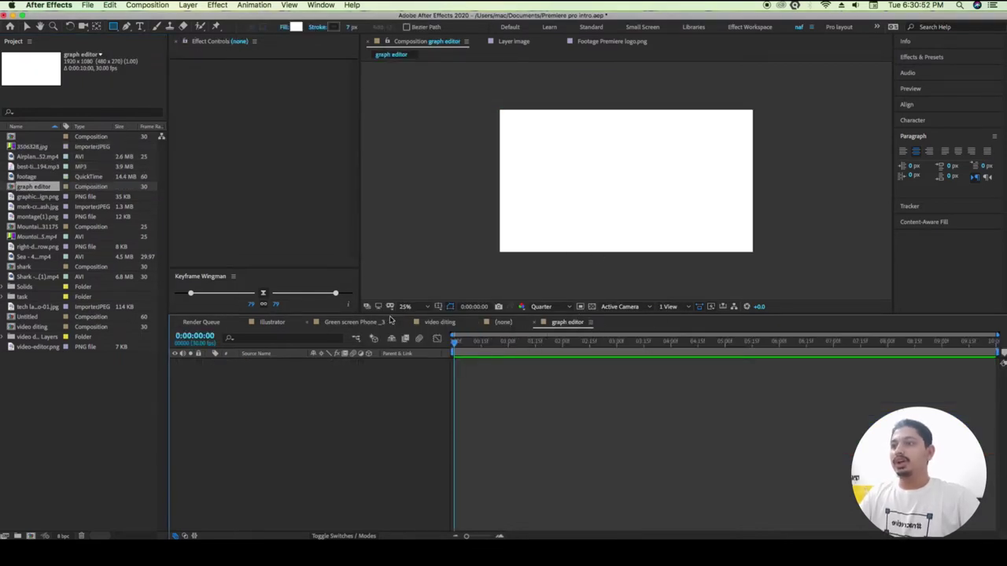
- Look through the video diting, (none) and graph editor comps, ending on (none) at time zero
{"action": "left_click", "coordinate": [442, 322]}
{"action": "left_click_drag", "start_coordinate": [471, 343], "coordinate": [473, 344]}
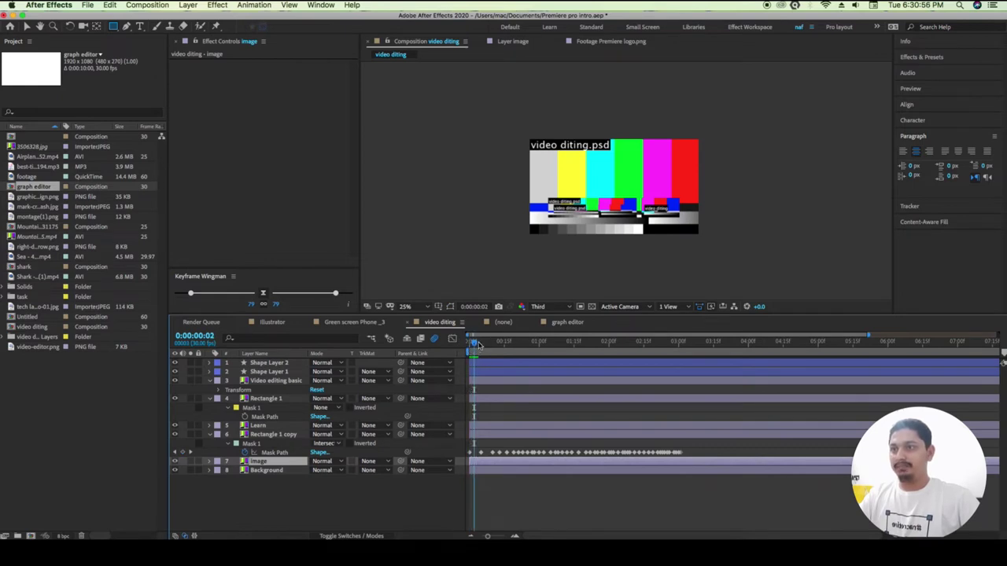
{"action": "left_click", "coordinate": [504, 322]}
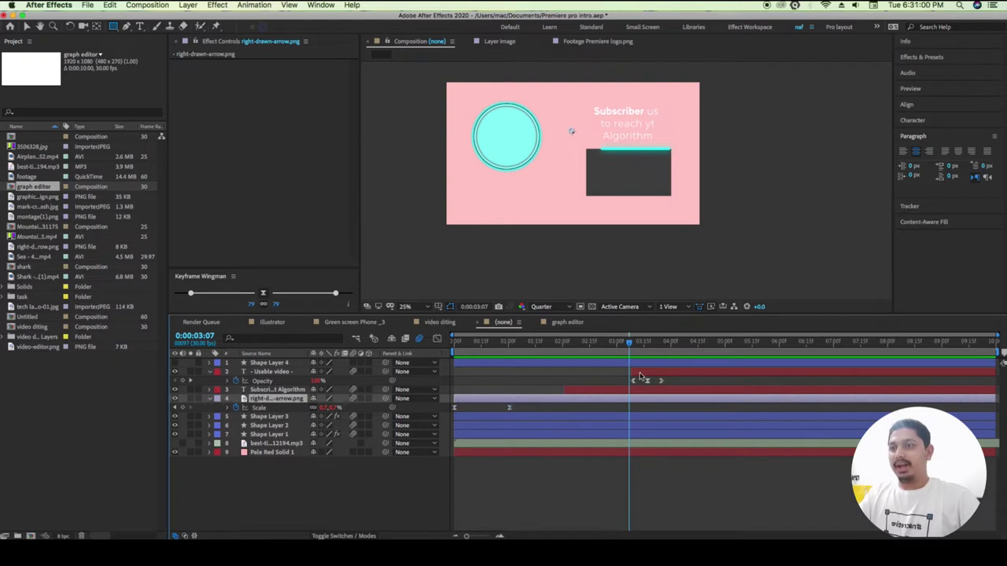
{"action": "left_click_drag", "start_coordinate": [637, 343], "coordinate": [545, 343]}
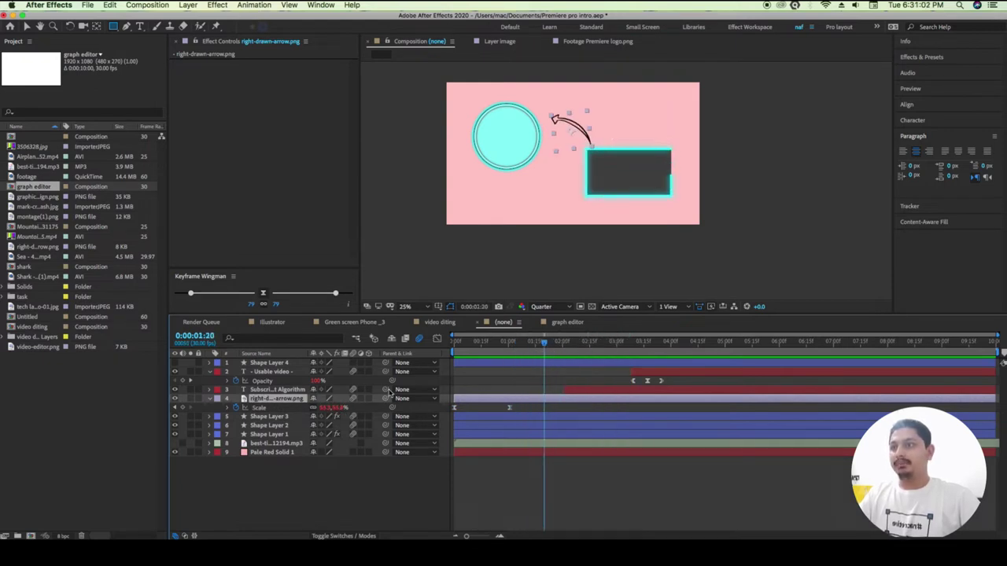
{"action": "mouse_move", "coordinate": [527, 405]}
{"action": "left_mouse_down"}
{"action": "mouse_move", "coordinate": [438, 414]}
{"action": "mouse_move", "coordinate": [311, 402]}
{"action": "left_mouse_up"}
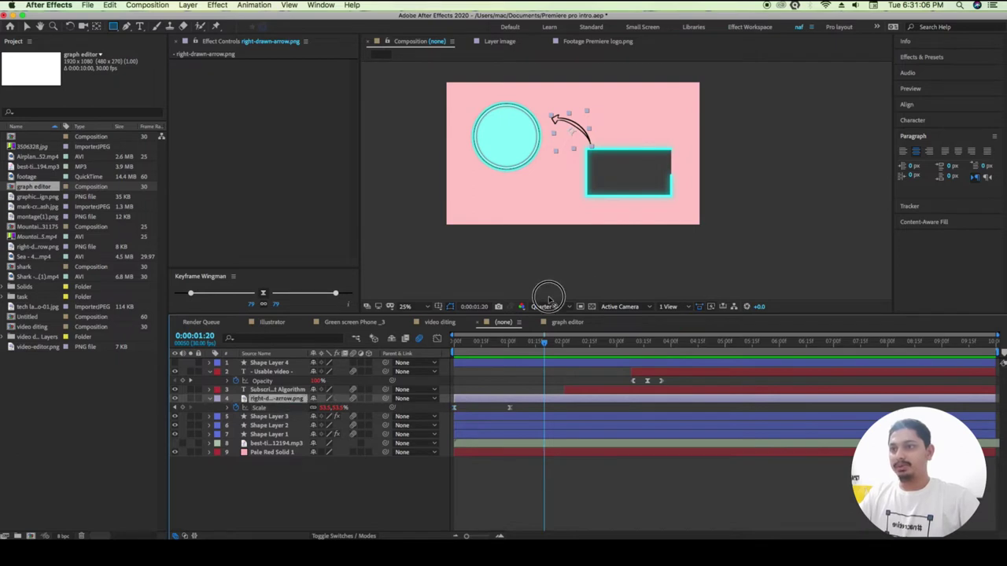
{"action": "left_click", "coordinate": [566, 322]}
{"action": "left_click", "coordinate": [329, 374]}
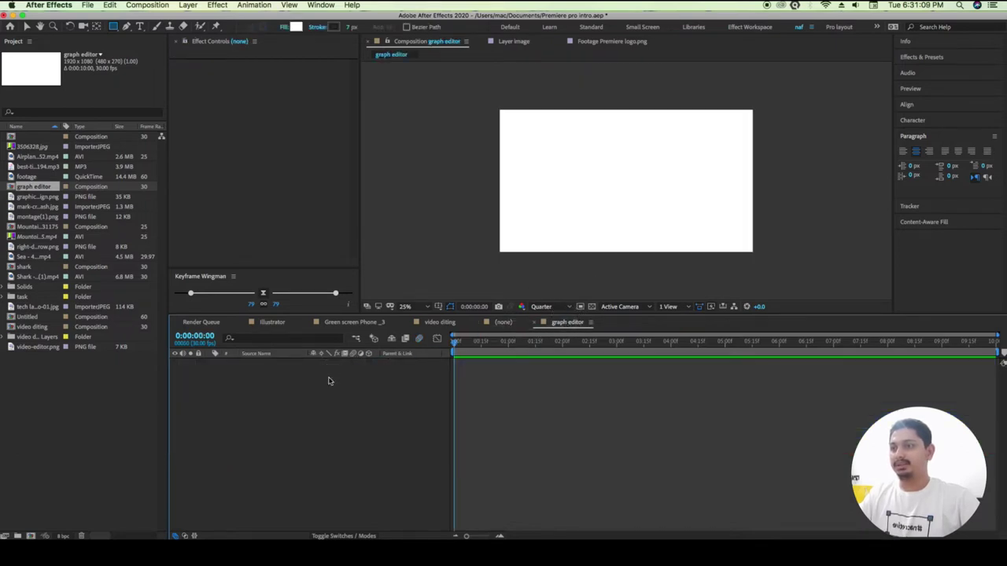
{"action": "left_click", "coordinate": [503, 323]}
{"action": "key", "text": "Home"}
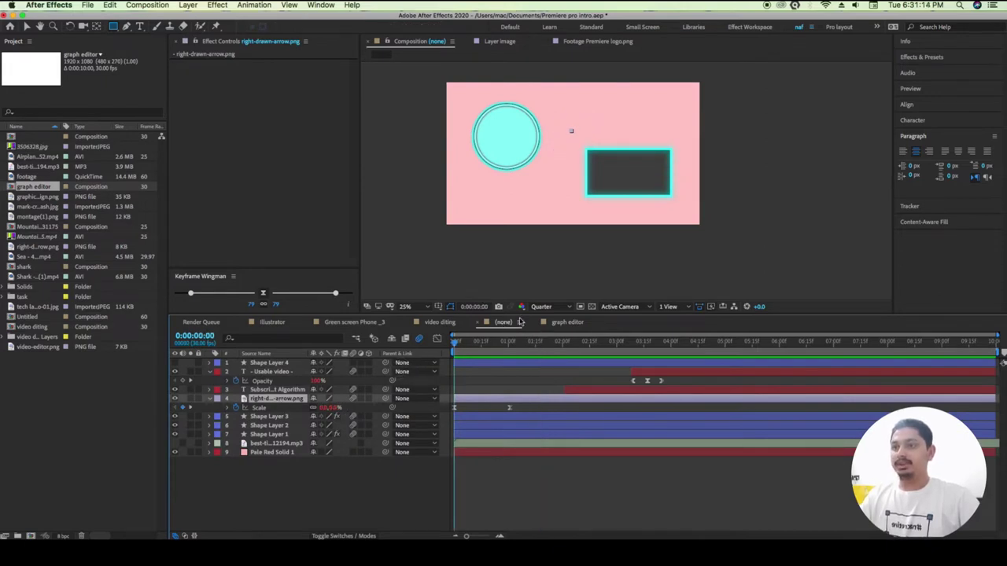
- Paste the arrow layer into the graph editor composition and show its Scale keyframes
{"action": "left_click", "coordinate": [562, 324]}
{"action": "left_click", "coordinate": [391, 373]}
{"action": "key", "text": "ctrl+v"}
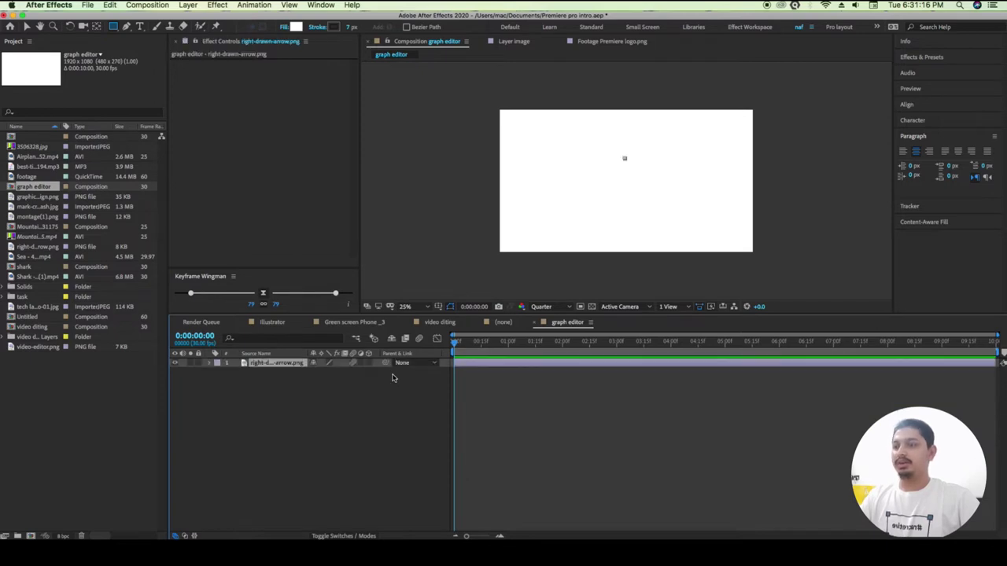
{"action": "left_click_drag", "start_coordinate": [457, 344], "coordinate": [451, 374]}
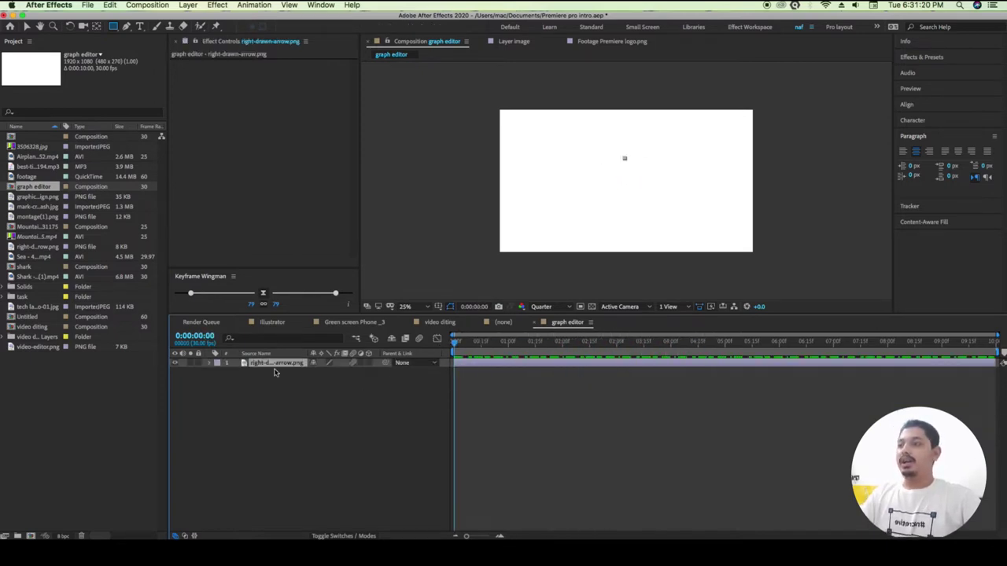
{"action": "mouse_move", "coordinate": [581, 384]}
{"action": "left_mouse_down"}
{"action": "mouse_move", "coordinate": [476, 386]}
{"action": "mouse_move", "coordinate": [434, 376]}
{"action": "mouse_move", "coordinate": [422, 358]}
{"action": "left_mouse_up"}
{"action": "key", "text": "s"}
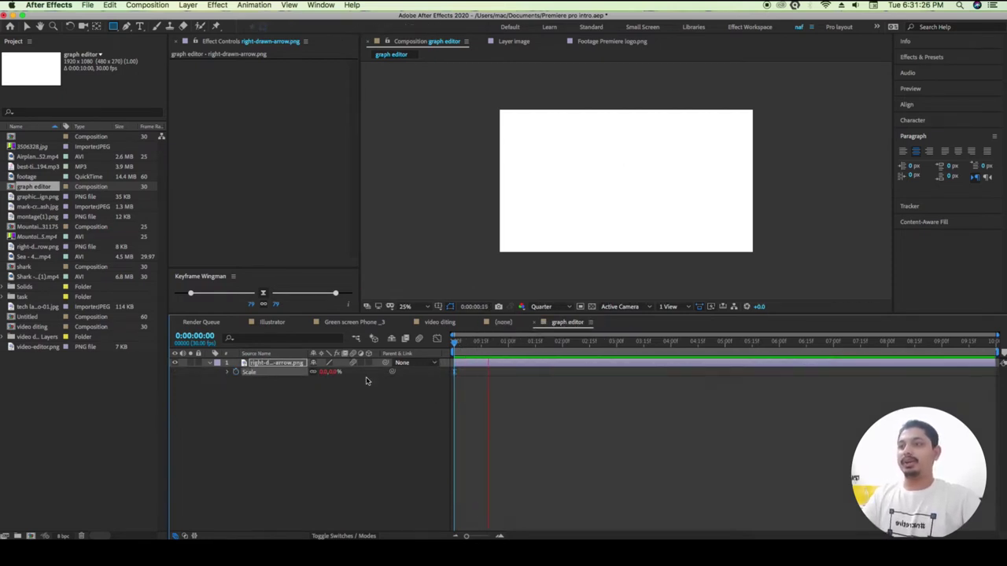
{"action": "left_click", "coordinate": [539, 340]}
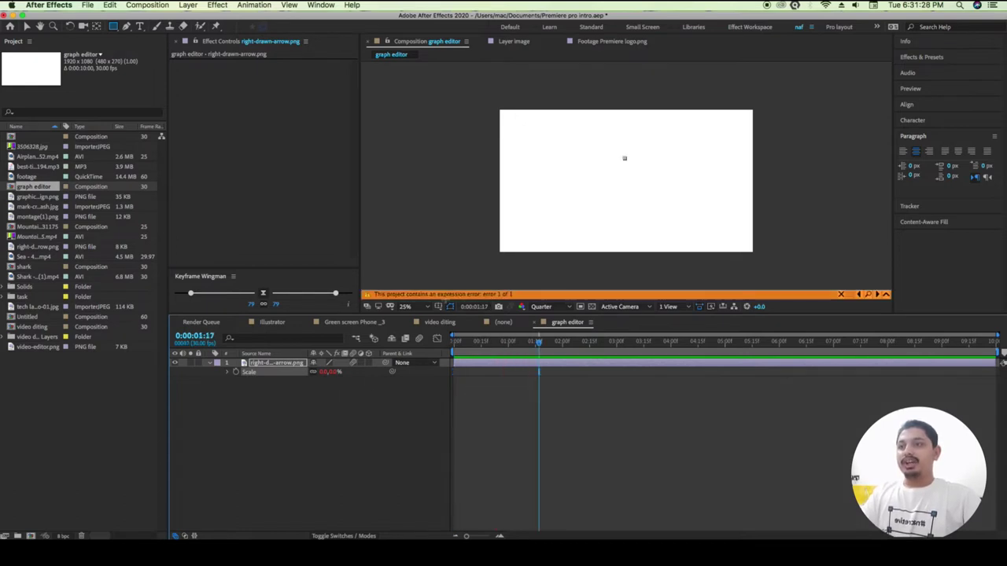
- Delete the accidentally added mask and return to time zero with Scale shown
{"action": "left_click", "coordinate": [440, 295]}
{"action": "key", "text": "super+shift+n"}
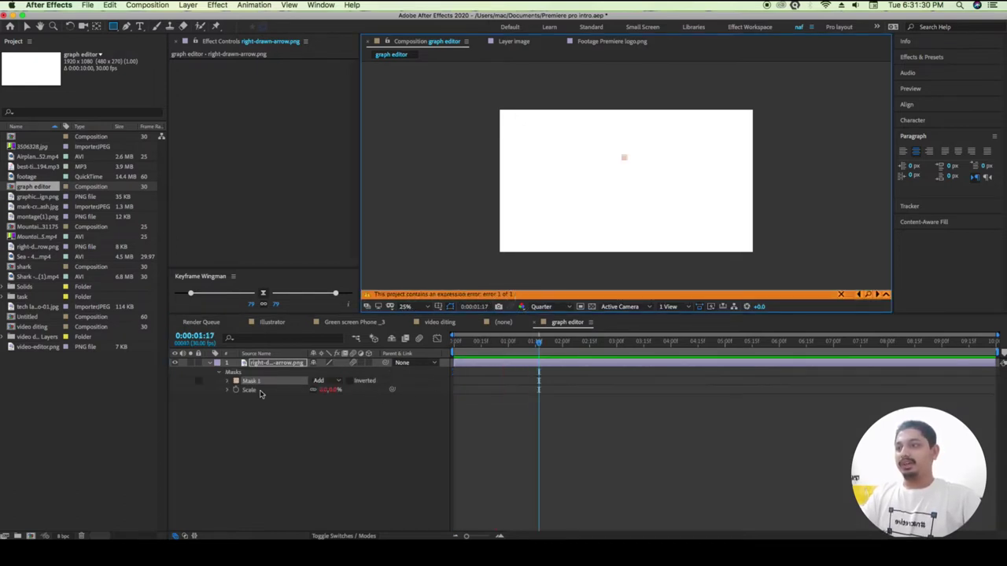
{"action": "key", "text": "Delete"}
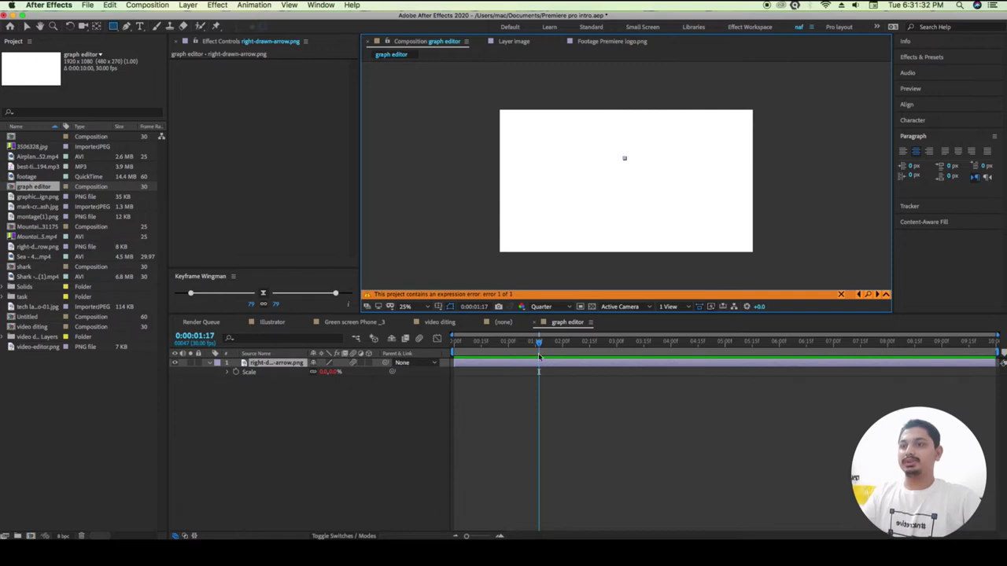
{"action": "left_click", "coordinate": [409, 356]}
{"action": "key", "text": "Home"}
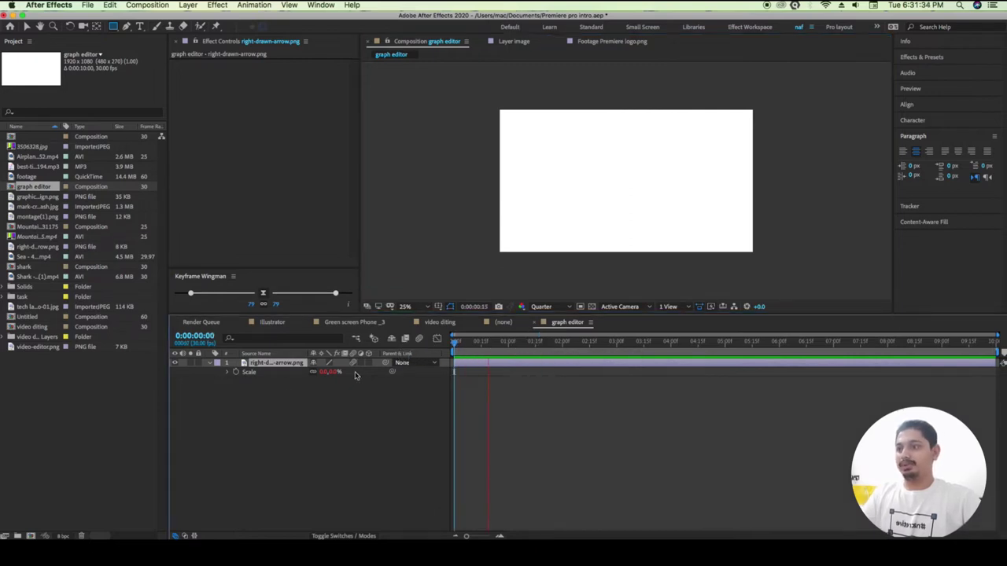
{"action": "key", "text": "s"}
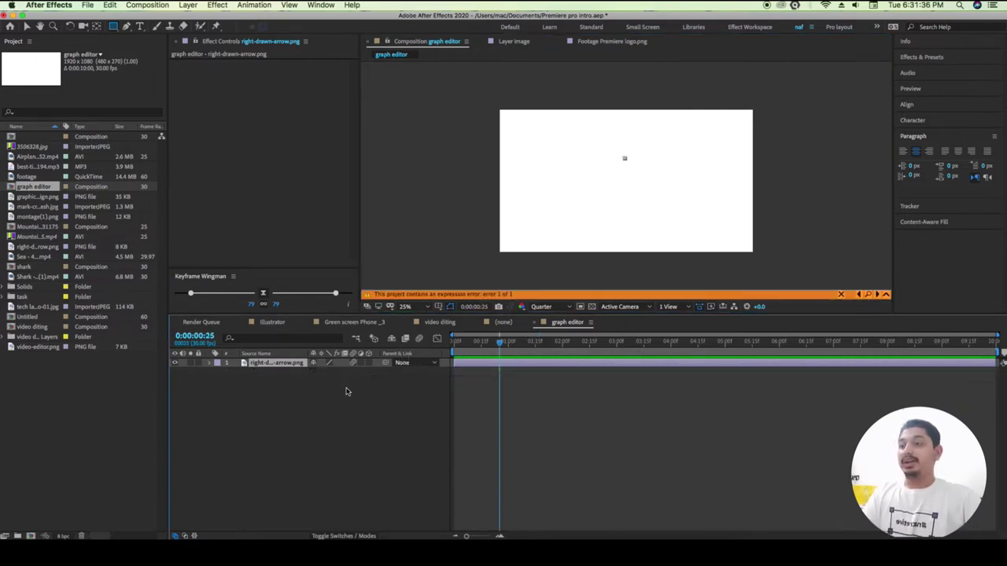
{"action": "key", "text": "s"}
- Set the arrow's Scale to 60%, nudge it lower, and remove the Scale expression
{"action": "left_click_drag", "start_coordinate": [333, 375], "coordinate": [353, 370]}
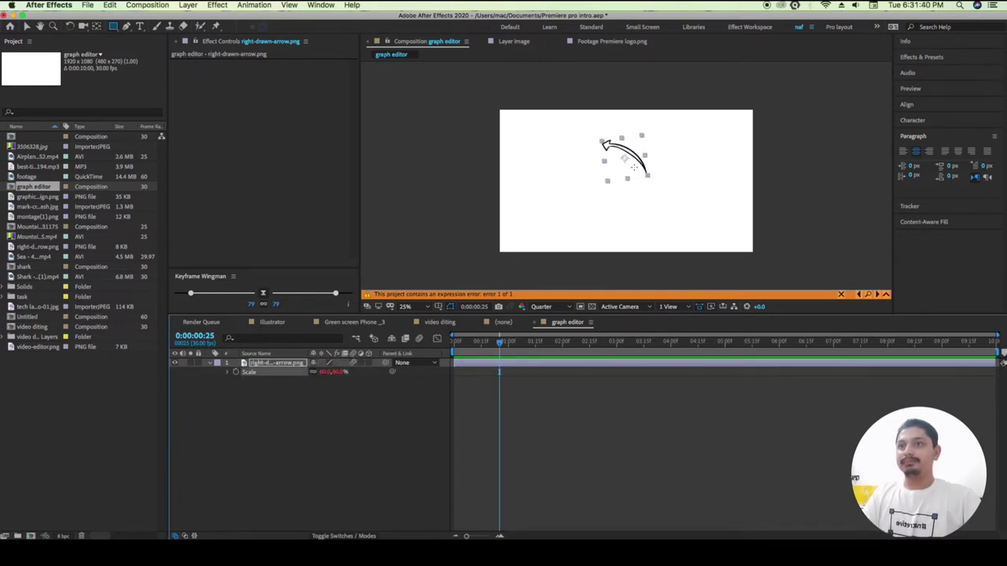
{"action": "key", "text": "v"}
{"action": "left_click_drag", "start_coordinate": [638, 169], "coordinate": [638, 190]}
{"action": "left_click", "coordinate": [238, 374], "text": "alt"}
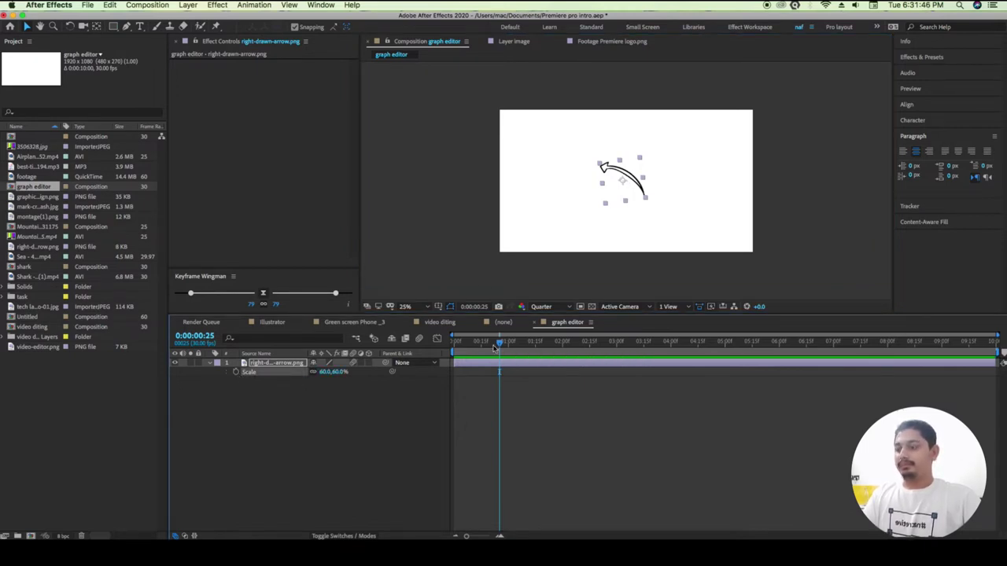
{"action": "left_click_drag", "start_coordinate": [467, 345], "coordinate": [486, 362]}
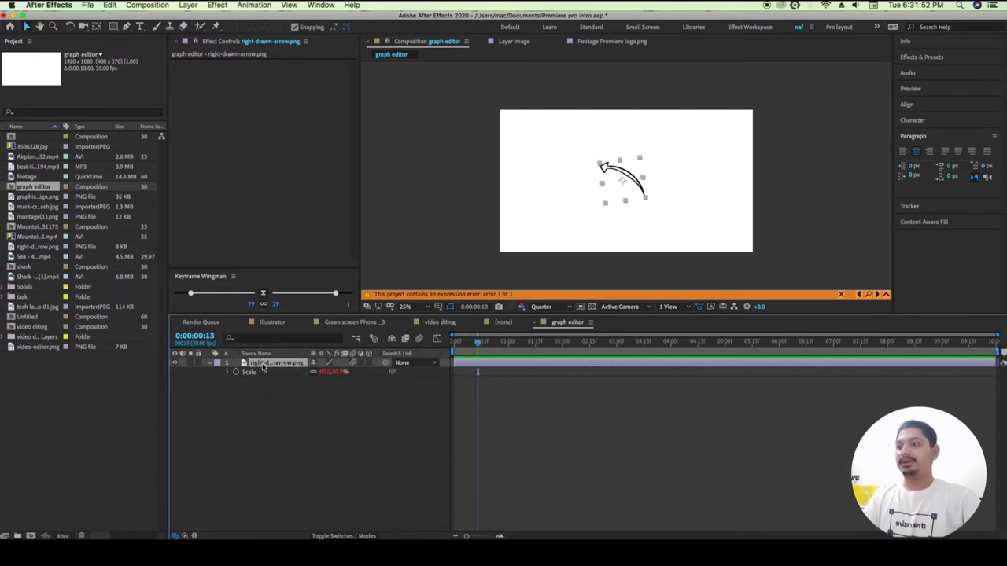
{"action": "left_click", "coordinate": [236, 373], "text": "alt"}
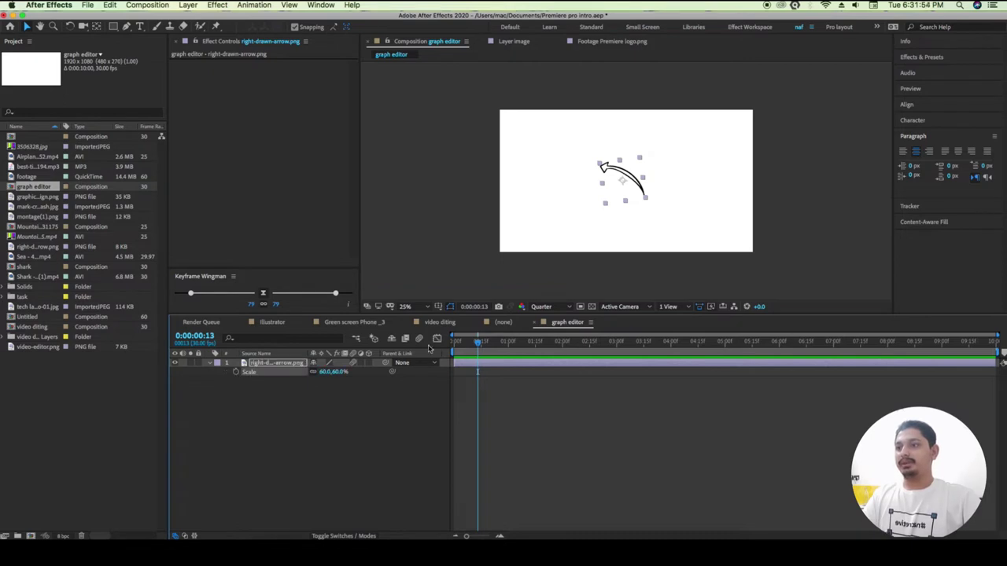
- Scrub the timeline to check the arrow and give the composition view more space
{"action": "left_click_drag", "start_coordinate": [482, 344], "coordinate": [537, 343]}
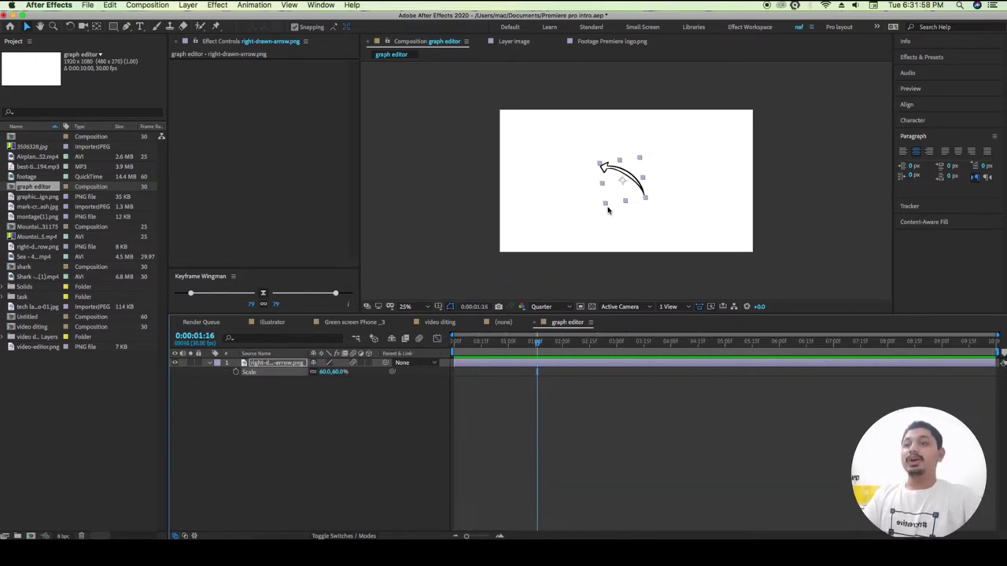
{"action": "scroll", "coordinate": [681, 193], "scroll_direction": "up", "scroll_amount": 2}
{"action": "scroll", "coordinate": [666, 200], "scroll_direction": "down", "scroll_amount": 2}
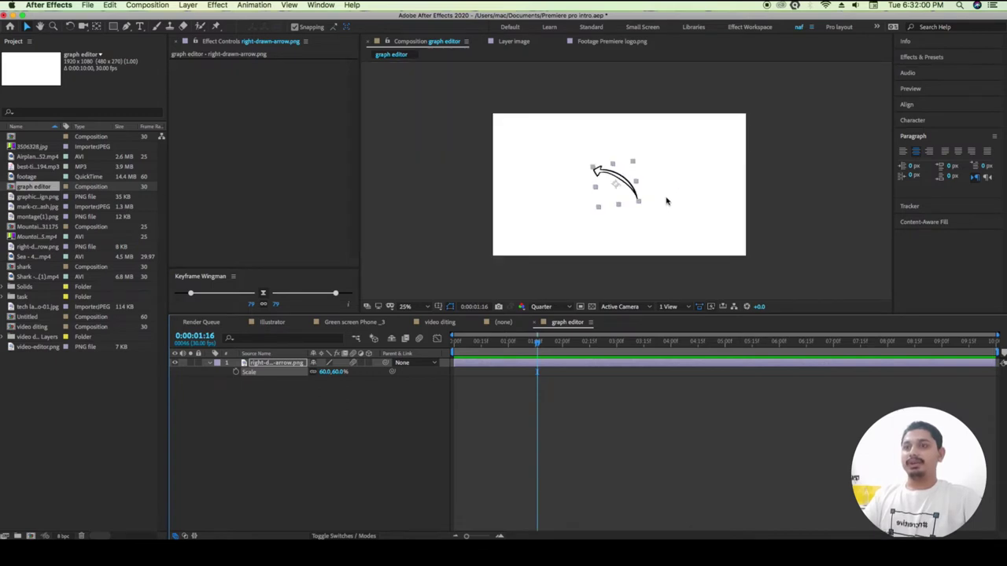
{"action": "scroll", "coordinate": [666, 201], "scroll_direction": "up", "scroll_amount": 2}
{"action": "left_click", "coordinate": [669, 217]}
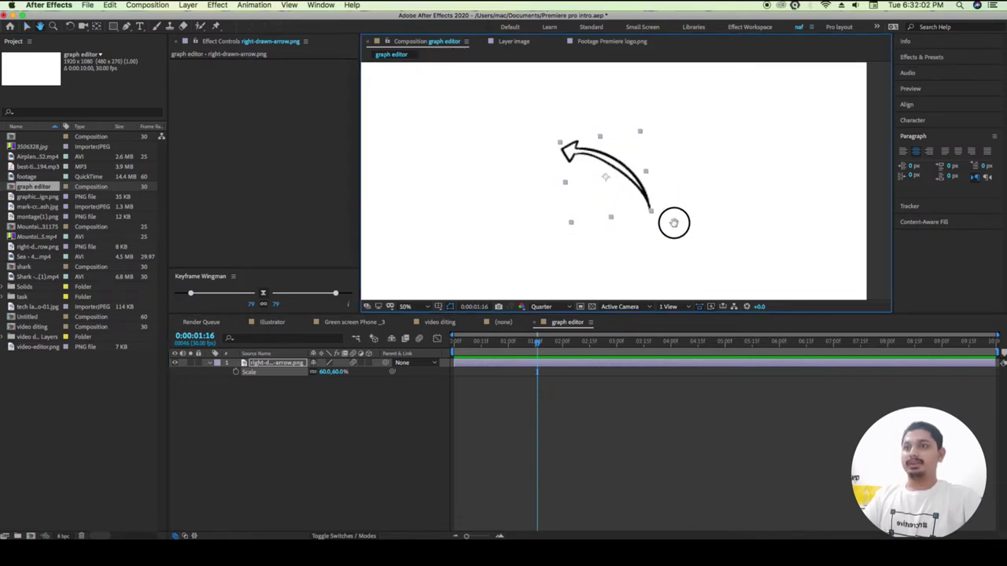
{"action": "left_click_drag", "start_coordinate": [560, 314], "coordinate": [455, 350]}
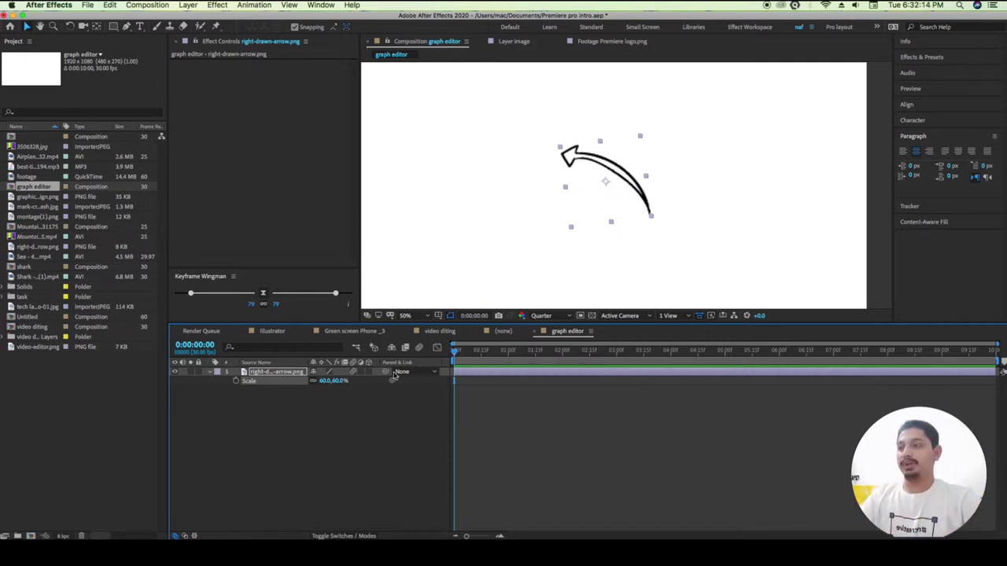
- Raise the arrow's Scale to 76% and turn on Scale keyframing
{"action": "key", "text": "p"}
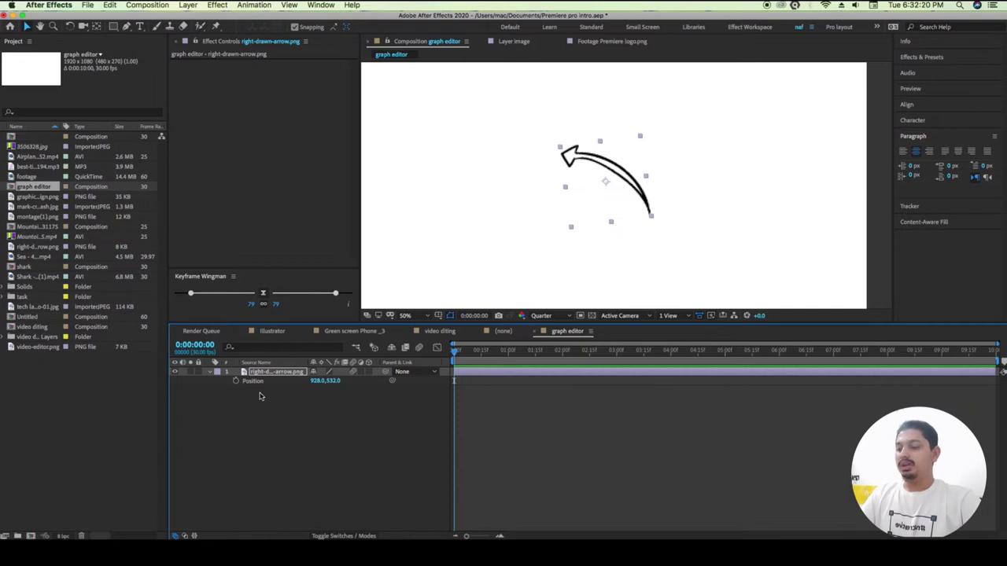
{"action": "key", "text": "s"}
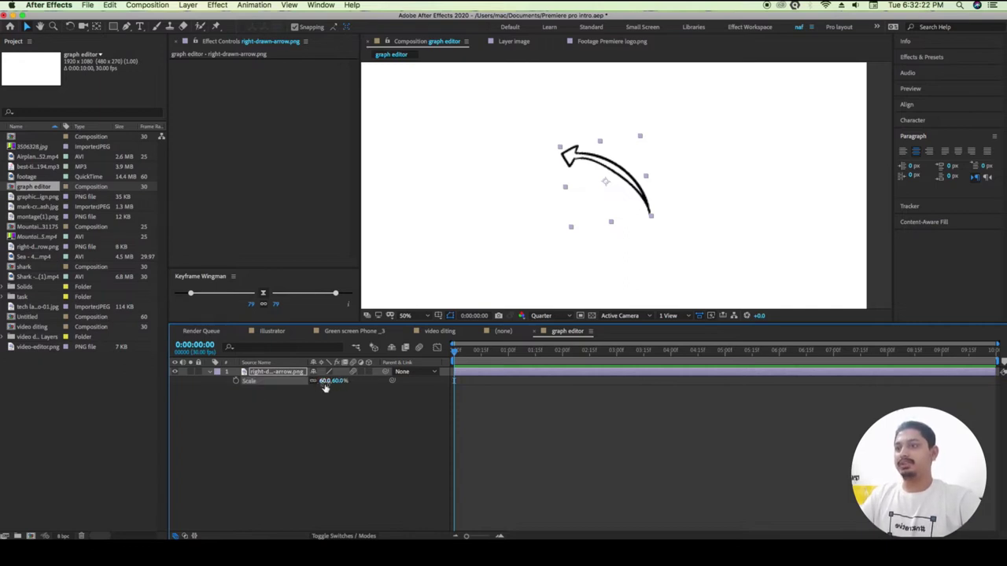
{"action": "left_click_drag", "start_coordinate": [324, 383], "coordinate": [334, 384]}
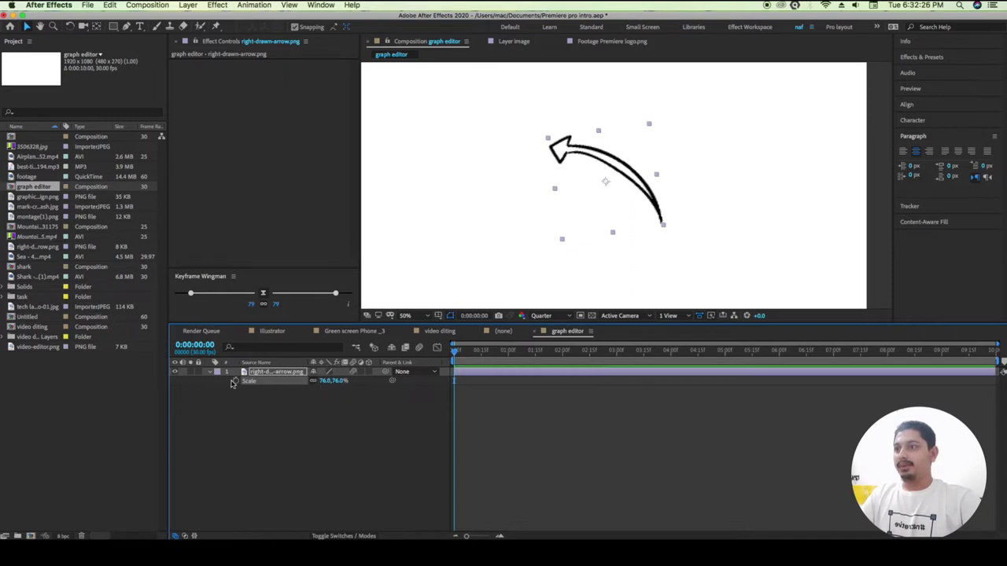
{"action": "left_click", "coordinate": [235, 381]}
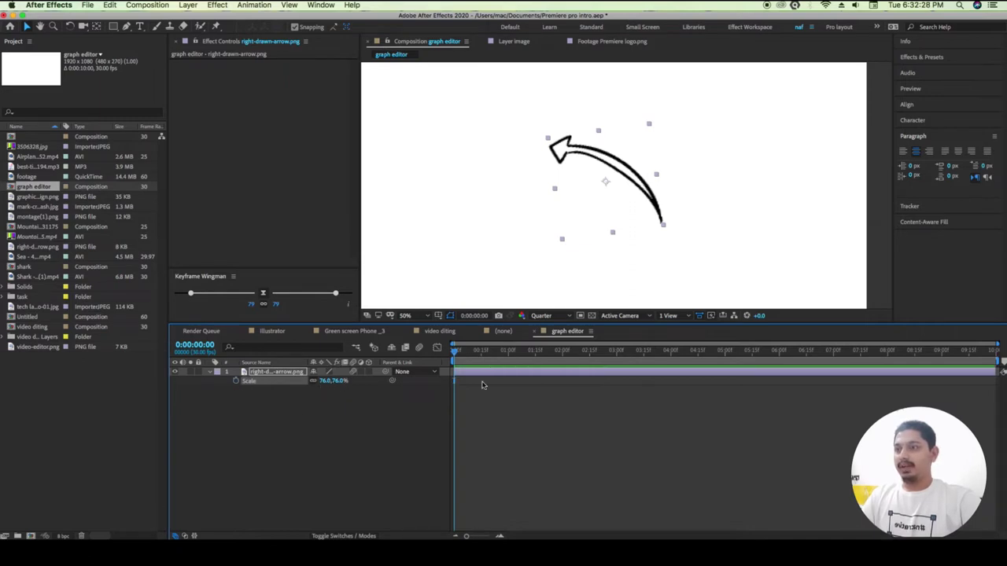
{"action": "left_click_drag", "start_coordinate": [464, 353], "coordinate": [483, 363]}
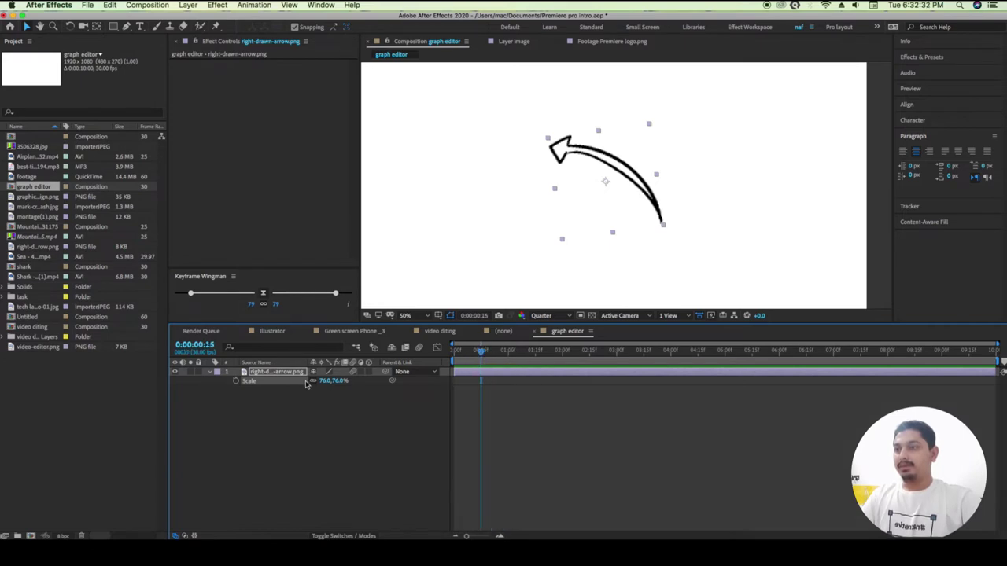
- Keyframe Scale at 76% near frame 15 and set it to 0% at 0:00
{"action": "left_click", "coordinate": [235, 381]}
{"action": "left_click", "coordinate": [479, 350]}
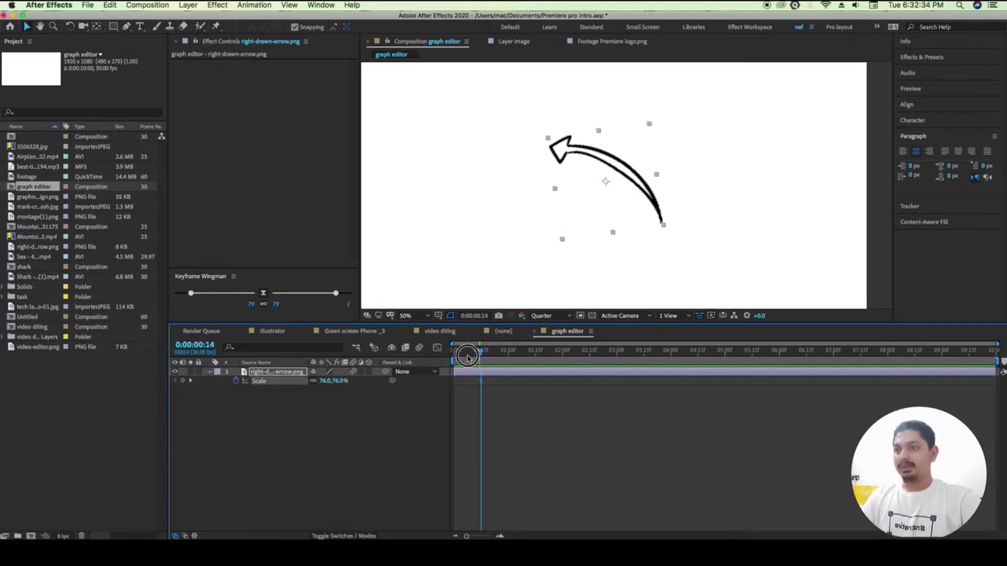
{"action": "key", "text": "Home"}
{"action": "left_click_drag", "start_coordinate": [331, 381], "coordinate": [240, 420]}
{"action": "left_click", "coordinate": [325, 381]}
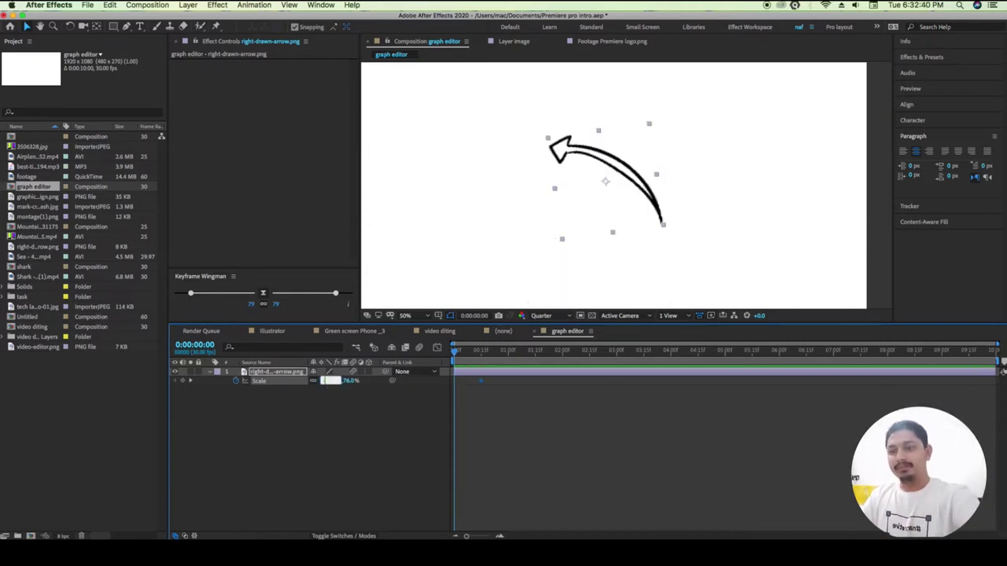
{"action": "key", "text": "Return"}
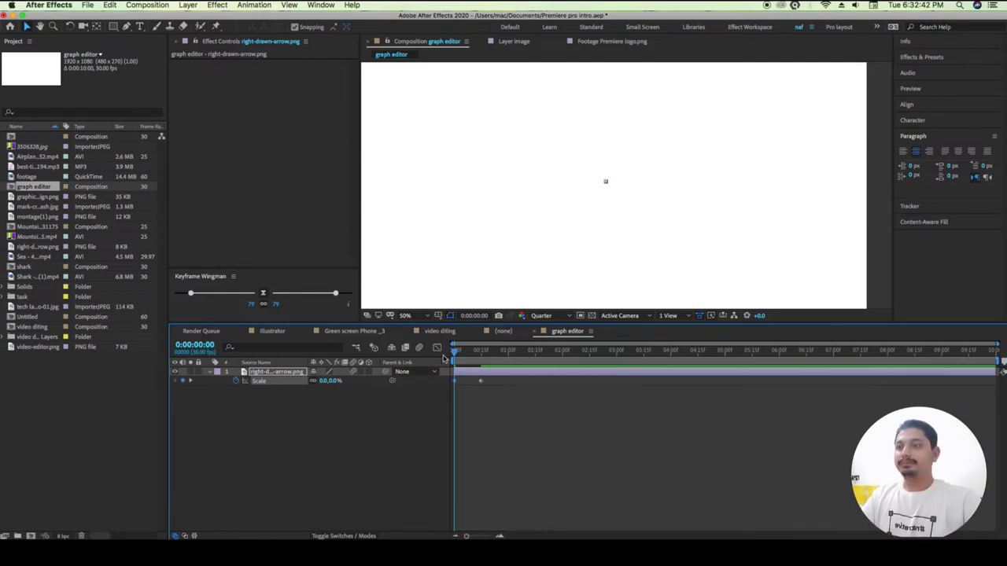
- Set Scale to 0% at one second and preview the pop animation
{"action": "left_click_drag", "start_coordinate": [454, 351], "coordinate": [508, 351]}
{"action": "left_click", "coordinate": [326, 381]}
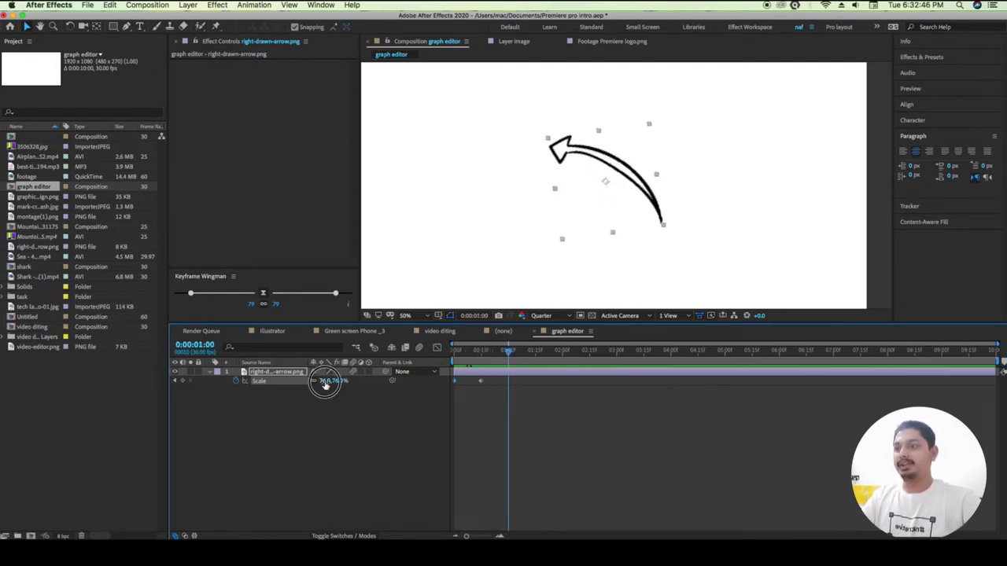
{"action": "key", "text": "Return"}
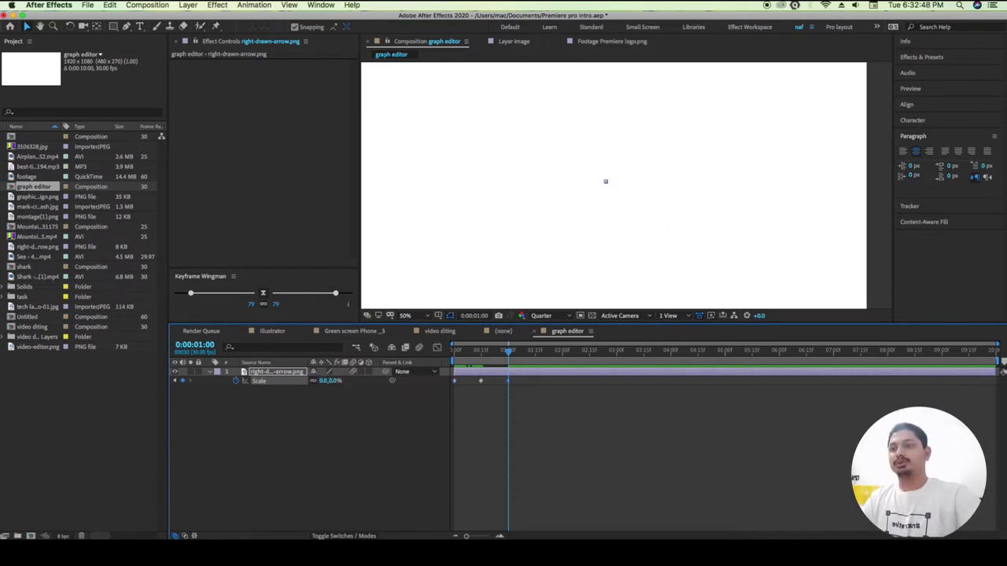
{"action": "left_click_drag", "start_coordinate": [508, 351], "coordinate": [444, 363]}
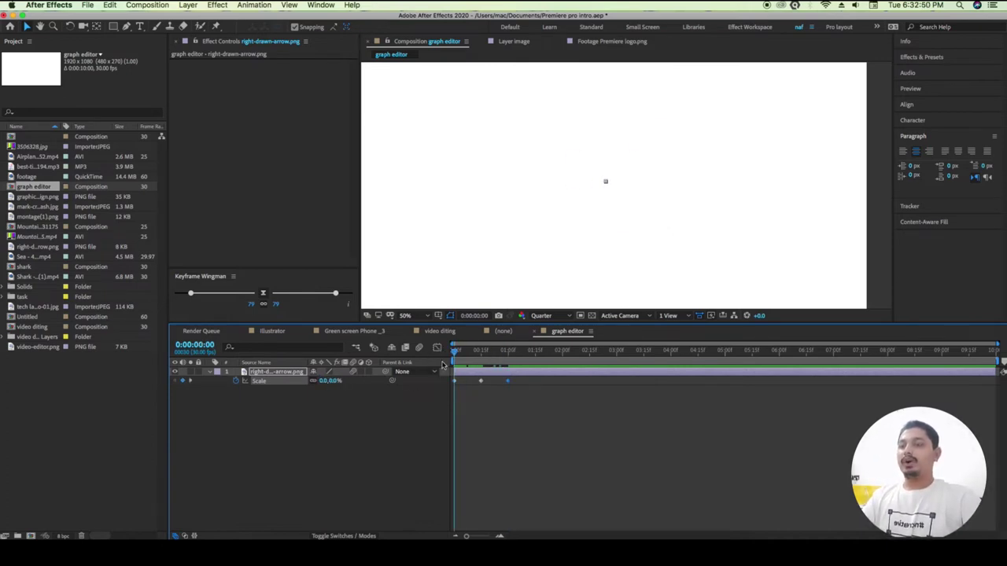
{"action": "key", "text": "space"}
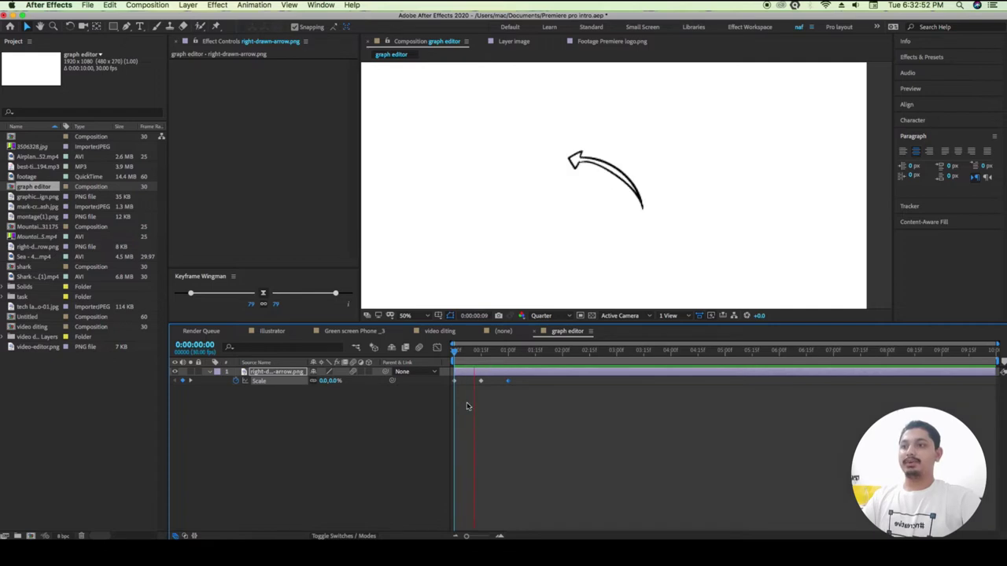
{"action": "left_click_drag", "start_coordinate": [494, 351], "coordinate": [454, 351]}
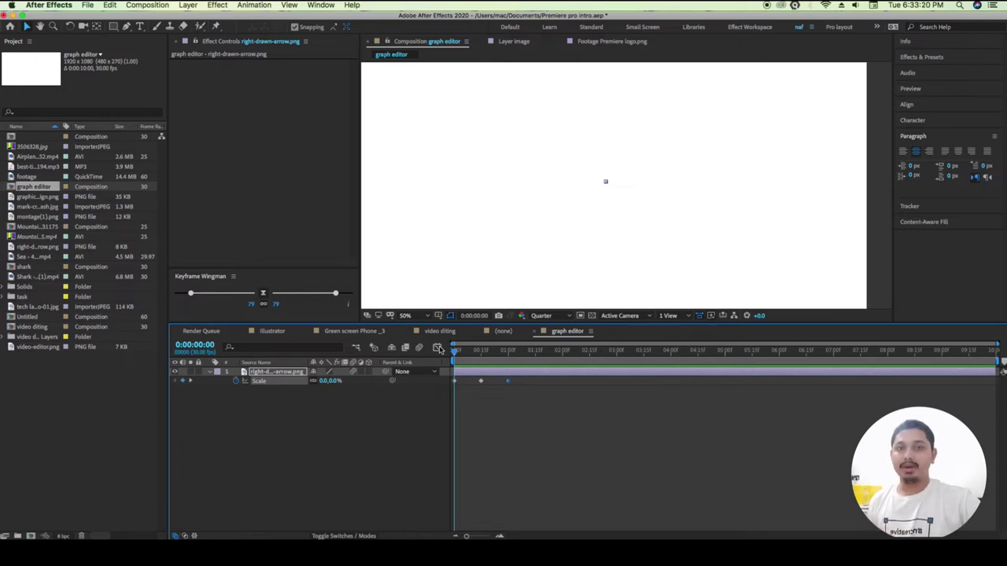
- Apply Easy Ease to the three Scale keyframes and zoom the timeline to 0–5 s
{"action": "left_click_drag", "start_coordinate": [534, 390], "coordinate": [445, 376]}
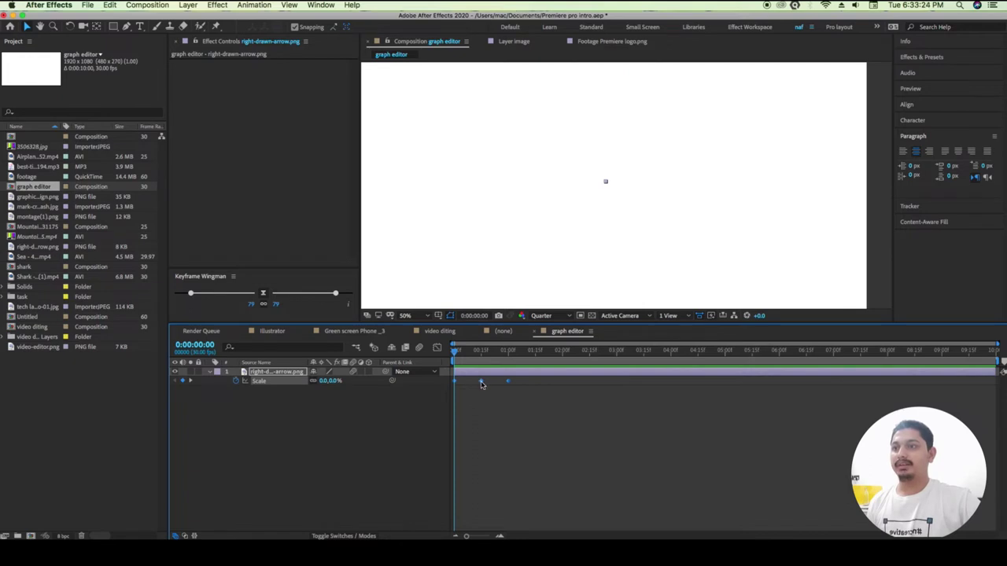
{"action": "right_click", "coordinate": [480, 381]}
{"action": "mouse_move", "coordinate": [559, 503]}
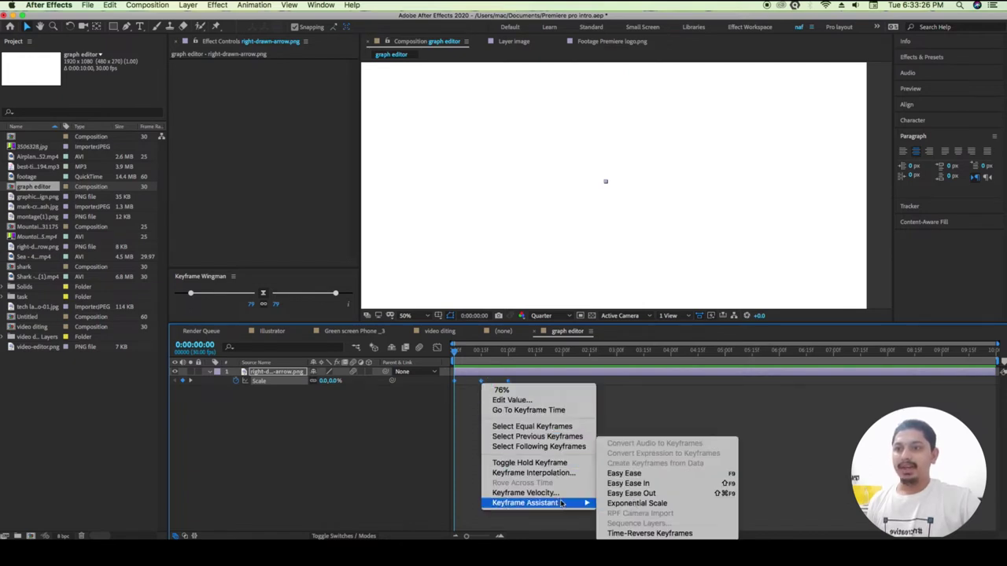
{"action": "left_click", "coordinate": [642, 475]}
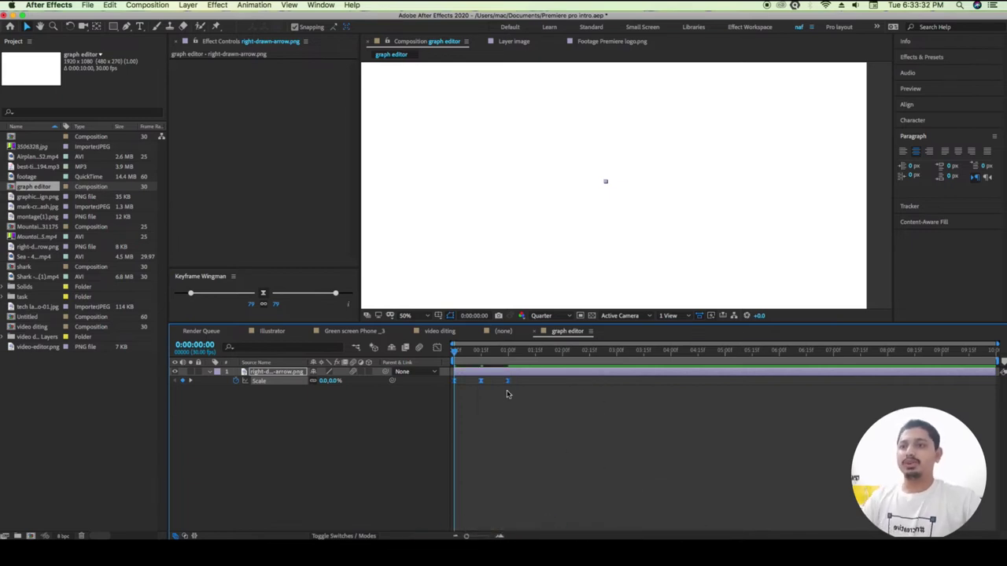
{"action": "left_click_drag", "start_coordinate": [993, 343], "coordinate": [774, 344]}
{"action": "left_click_drag", "start_coordinate": [589, 406], "coordinate": [431, 360]}
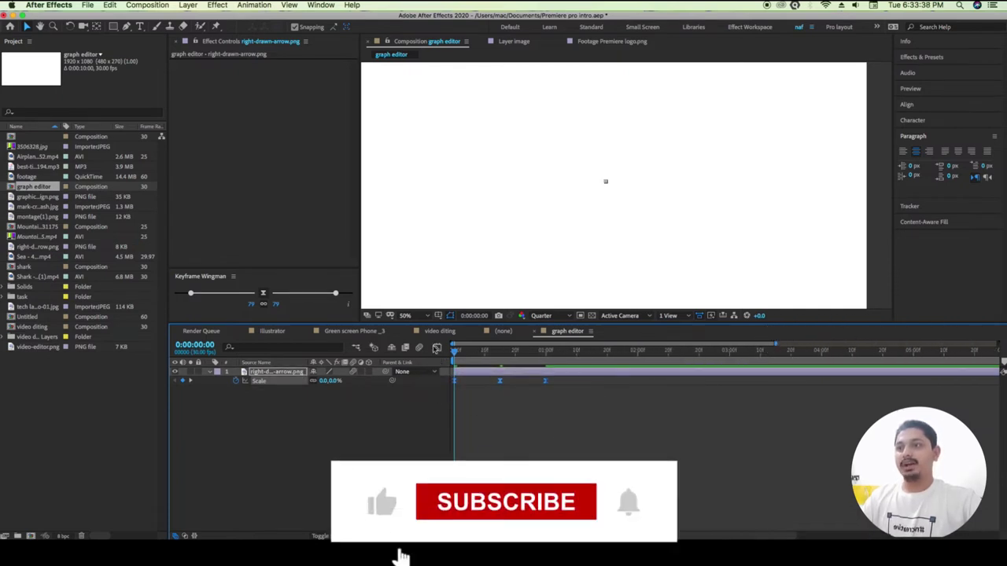
- Show the Scale speed curve in the Graph Editor and play, then stop, the preview
{"action": "left_click", "coordinate": [437, 347]}
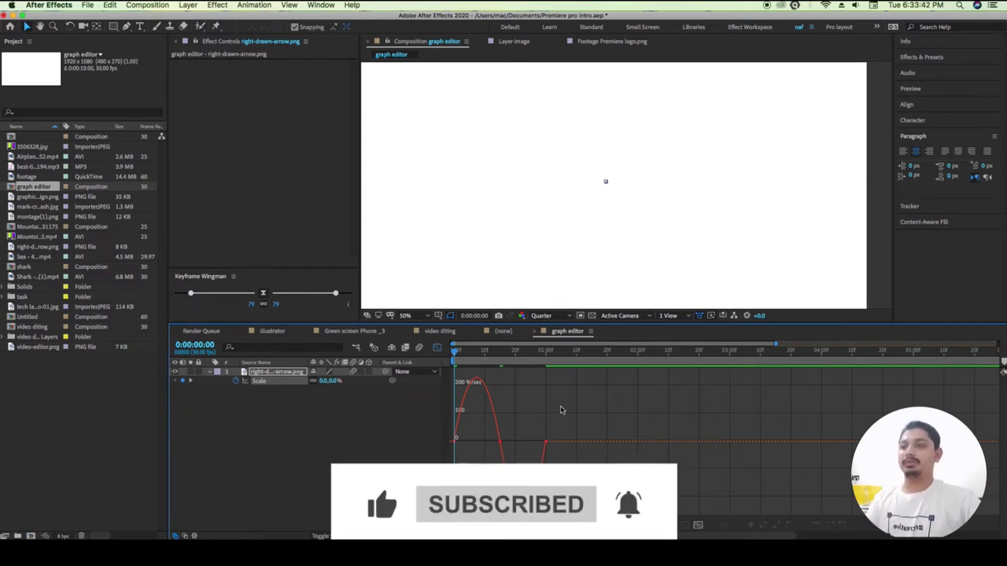
{"action": "key", "text": "space"}
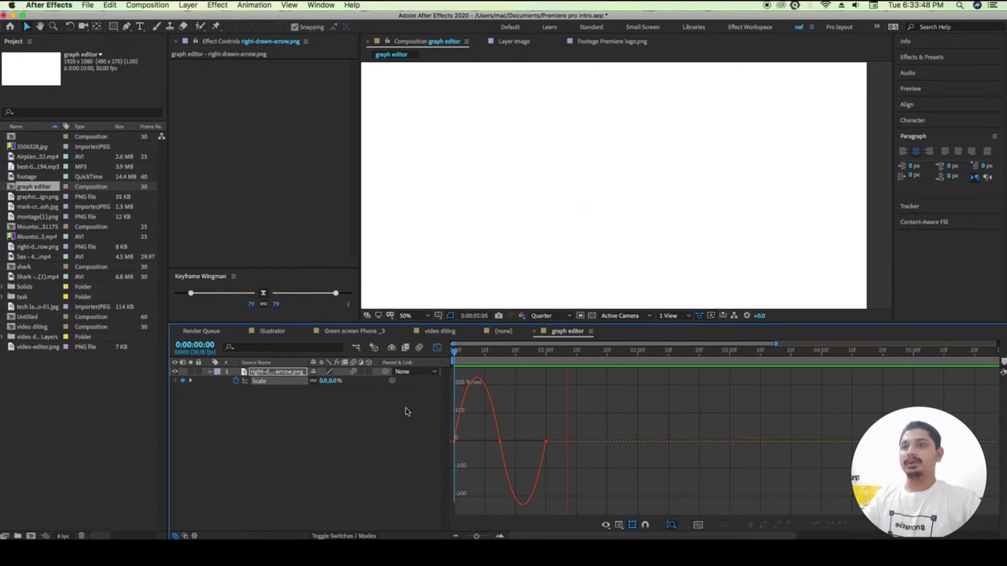
{"action": "key", "text": "space"}
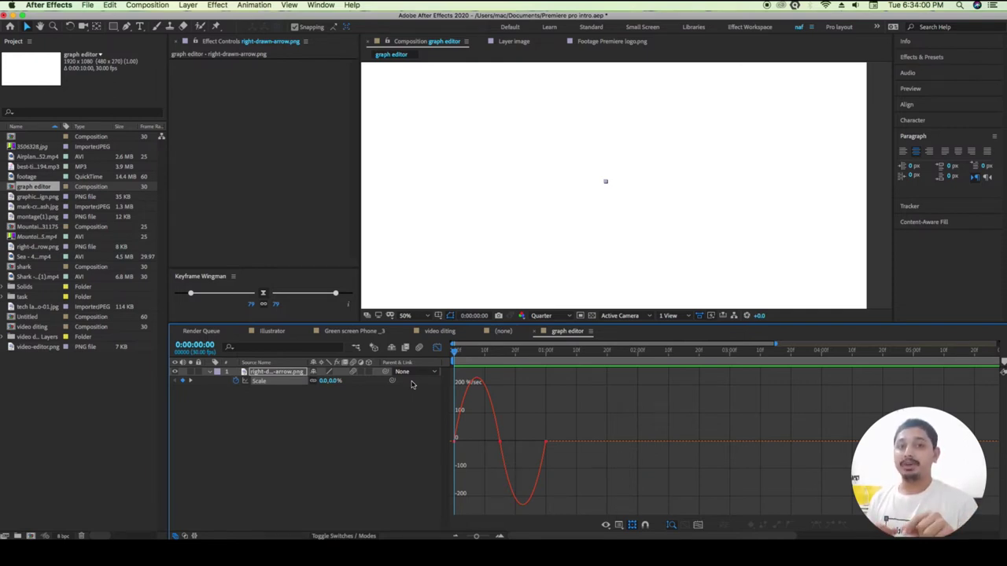
- Select the three Scale keyframes and extend their influence handles so speed peaks reach about ±500%/sec
{"action": "left_click_drag", "start_coordinate": [611, 394], "coordinate": [424, 491]}
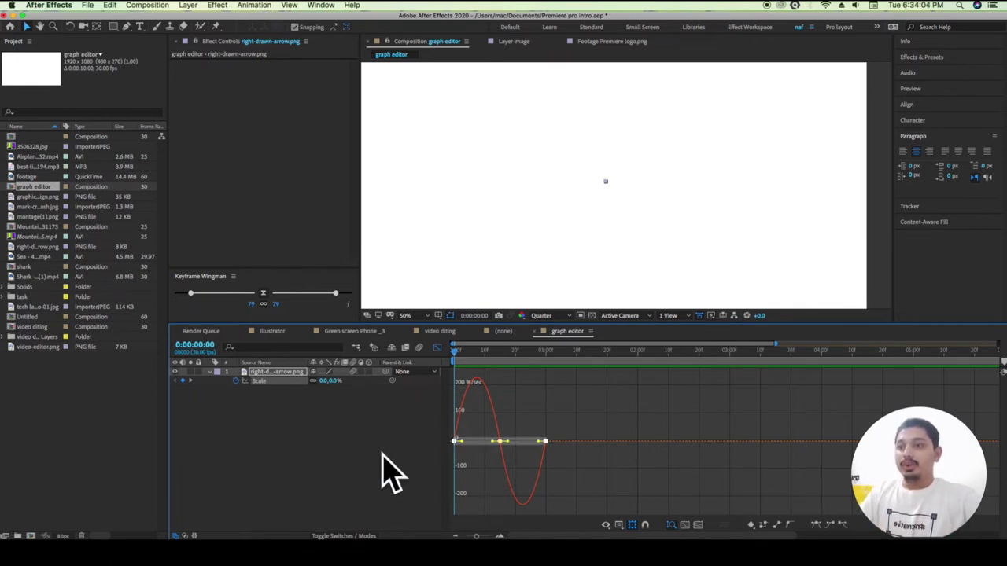
{"action": "left_click_drag", "start_coordinate": [775, 343], "coordinate": [755, 343]}
{"action": "key", "text": "minus"}
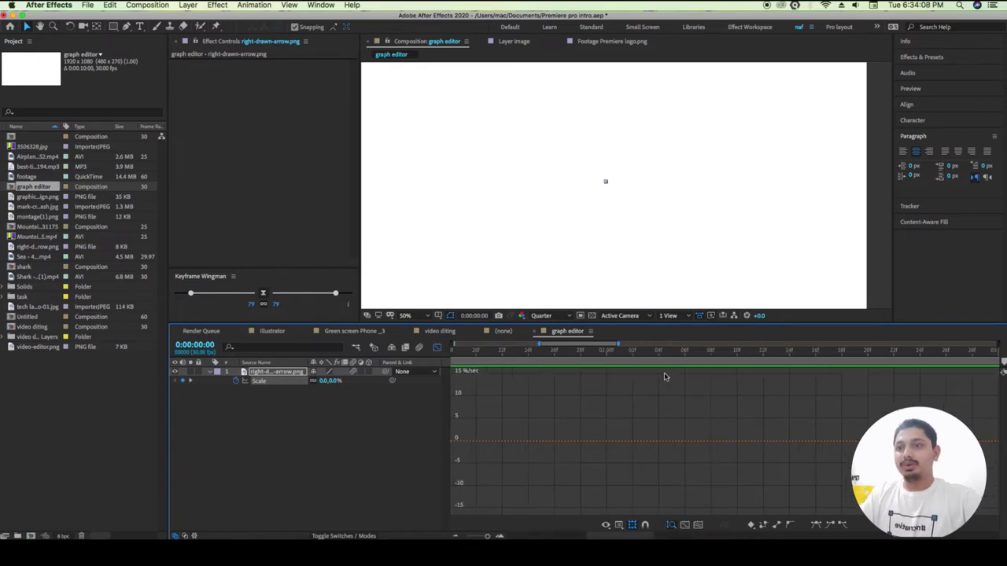
{"action": "scroll", "coordinate": [664, 376], "scroll_direction": "up", "scroll_amount": 8, "text": "alt"}
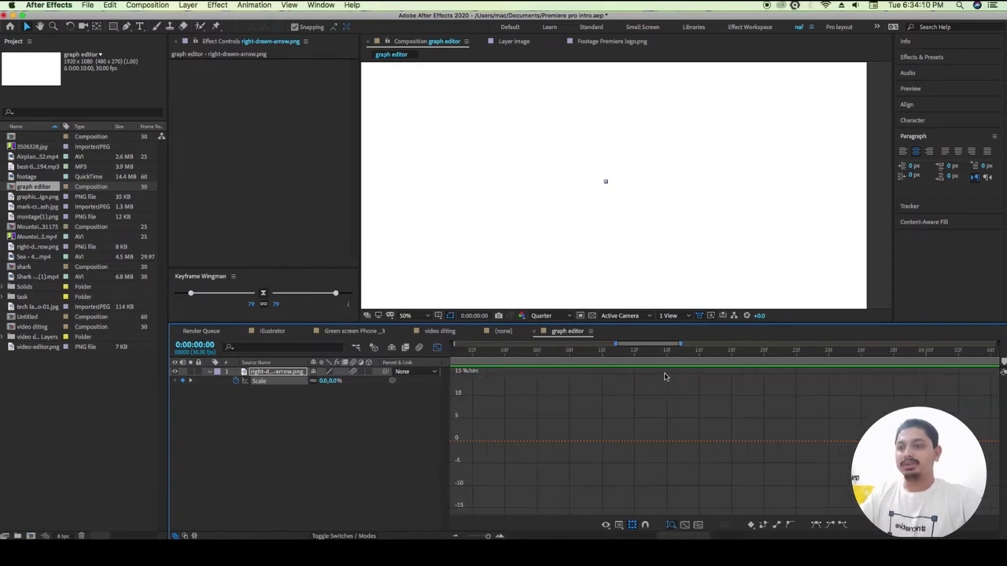
{"action": "left_click_drag", "start_coordinate": [656, 350], "coordinate": [629, 351]}
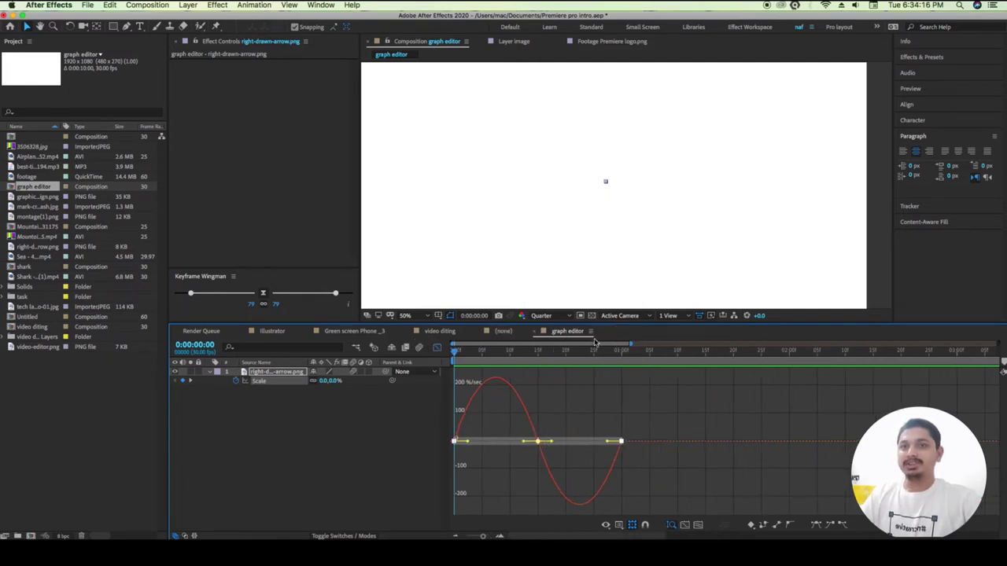
{"action": "left_click_drag", "start_coordinate": [692, 410], "coordinate": [508, 441]}
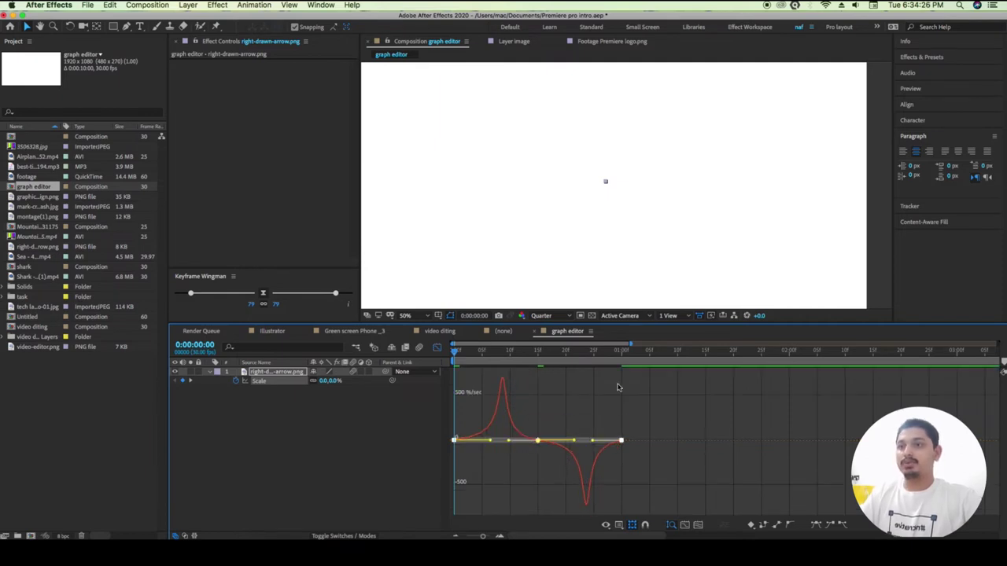
- Preview the eased arrow animation, then return the playhead to the start
{"action": "key", "text": "space"}
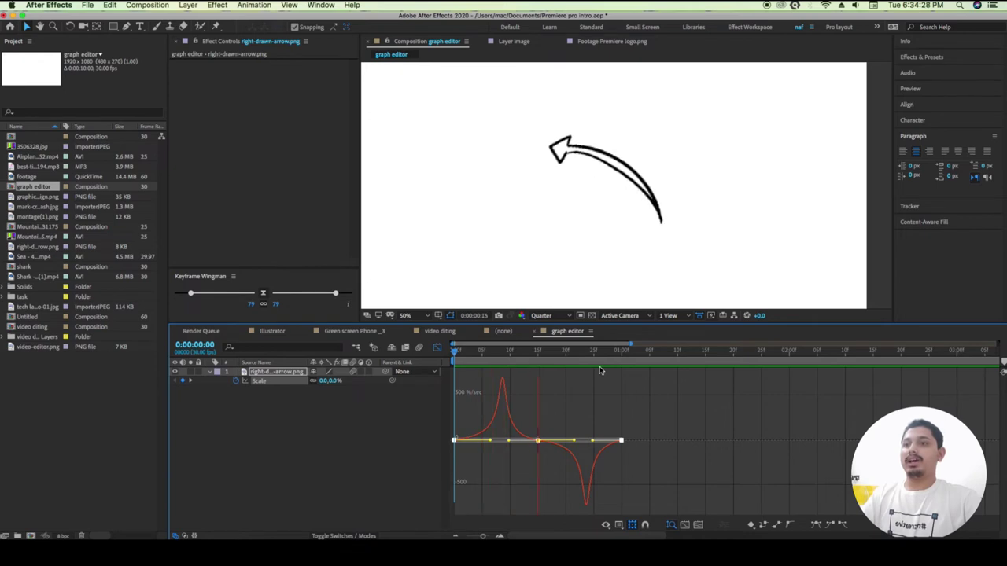
{"action": "key", "text": "space"}
{"action": "left_click_drag", "start_coordinate": [746, 351], "coordinate": [407, 388]}
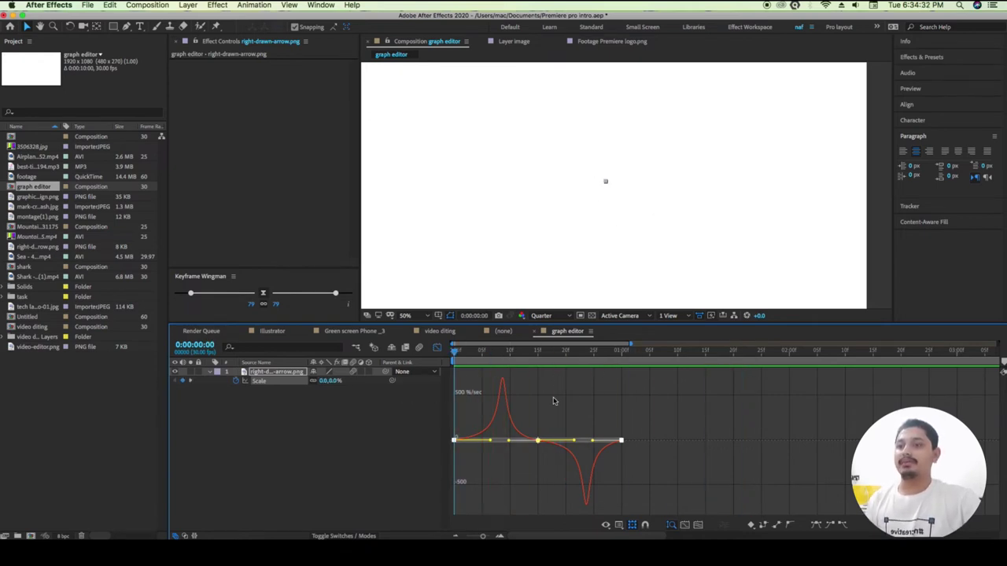
{"action": "left_click", "coordinate": [619, 527]}
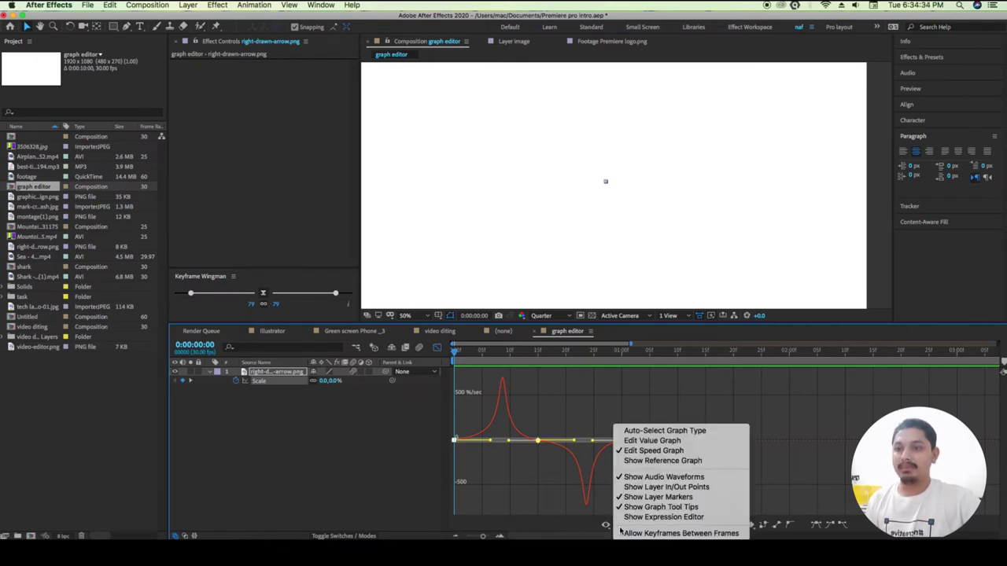
{"action": "left_click", "coordinate": [634, 455]}
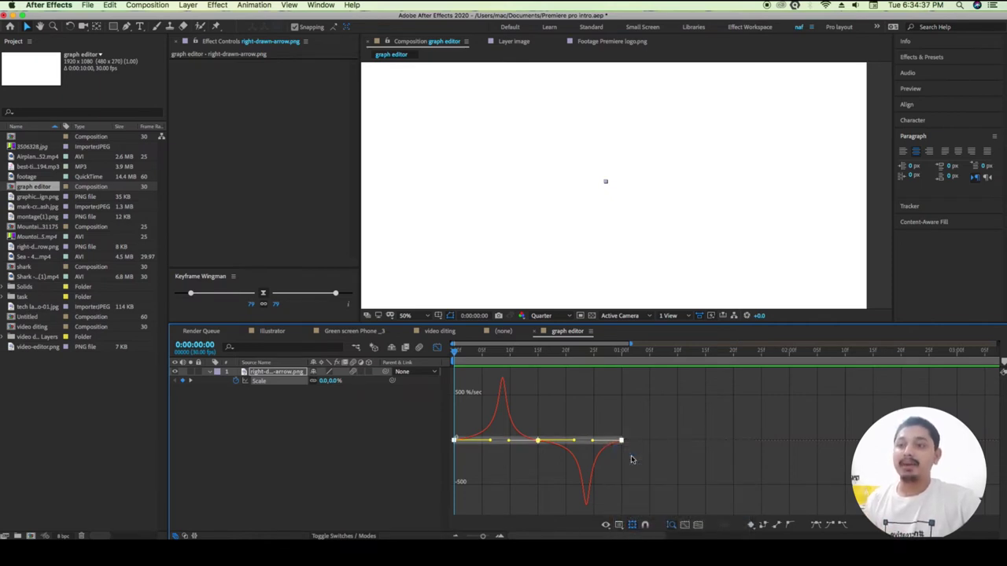
{"action": "left_click", "coordinate": [629, 527]}
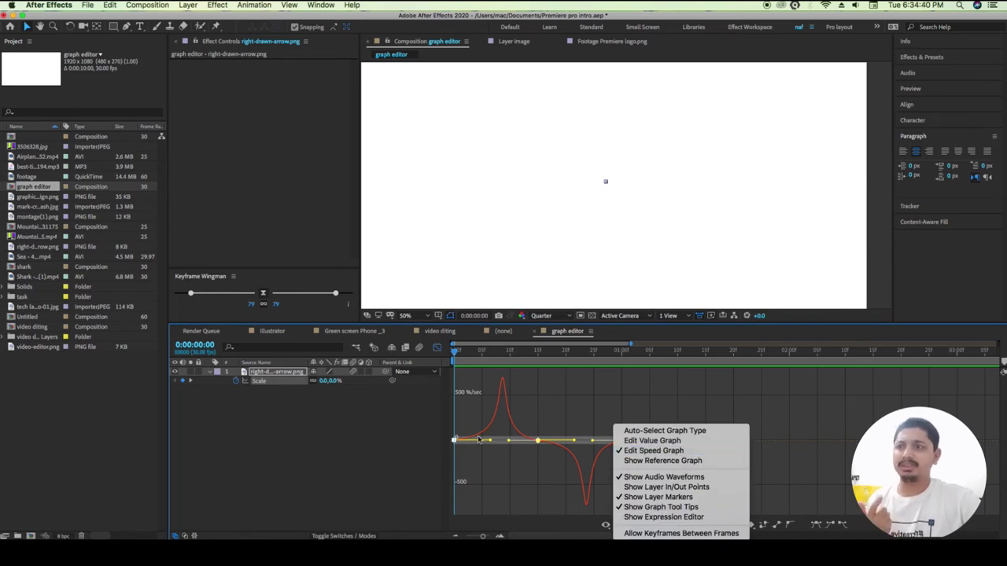
{"action": "left_click", "coordinate": [623, 455]}
{"action": "left_click", "coordinate": [622, 526]}
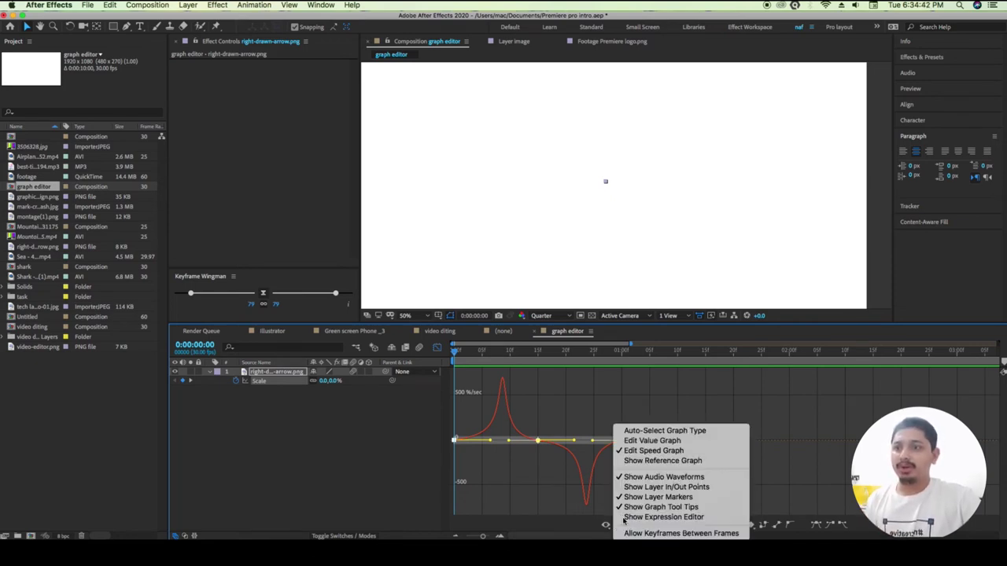
{"action": "left_click", "coordinate": [628, 462]}
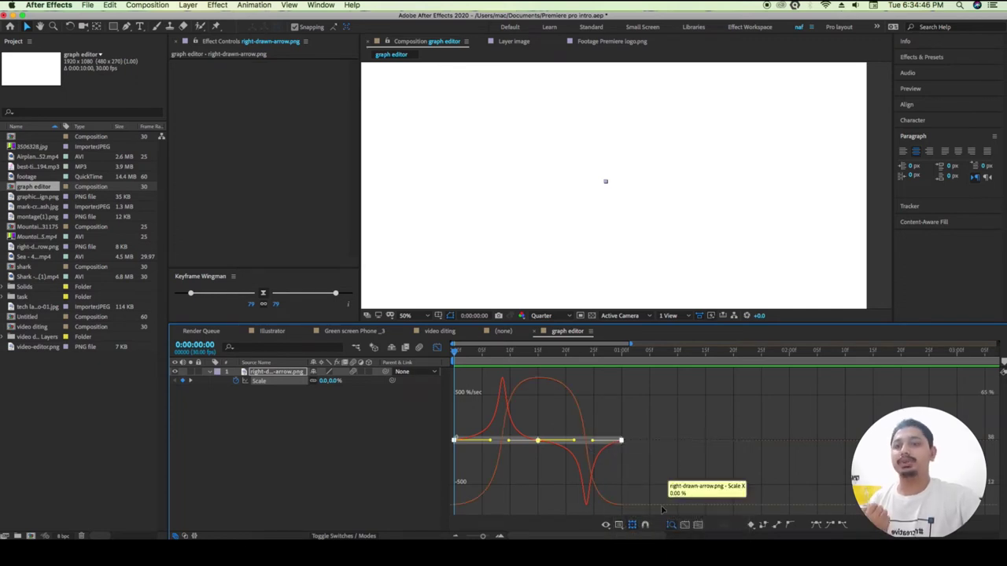
{"action": "left_click", "coordinate": [620, 526]}
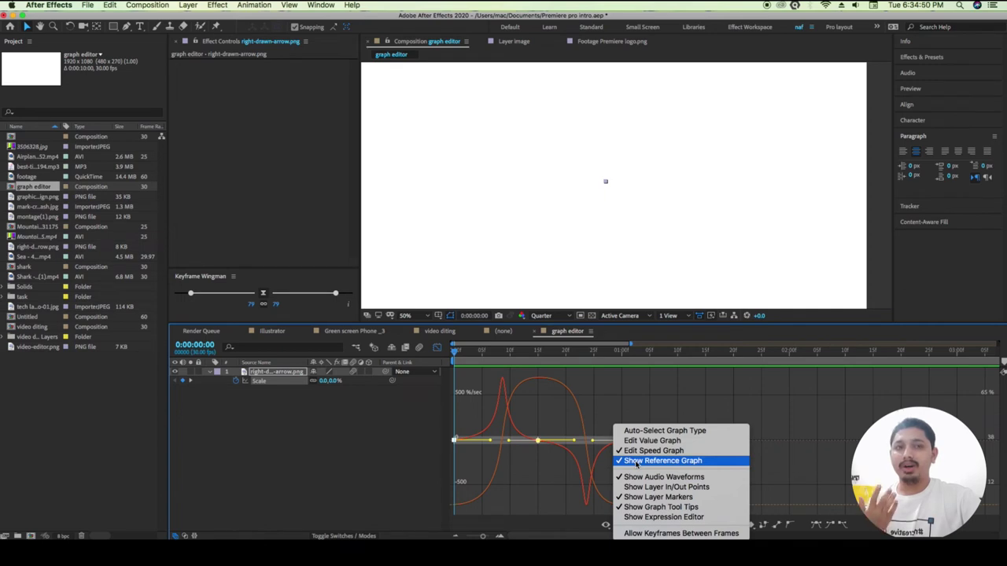
{"action": "left_click", "coordinate": [635, 462]}
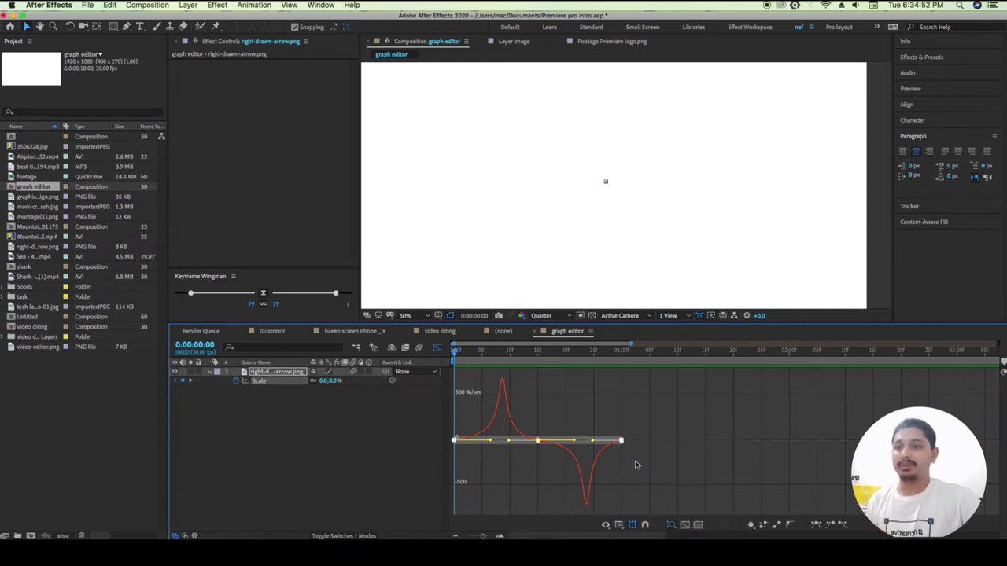
{"action": "left_click", "coordinate": [622, 525]}
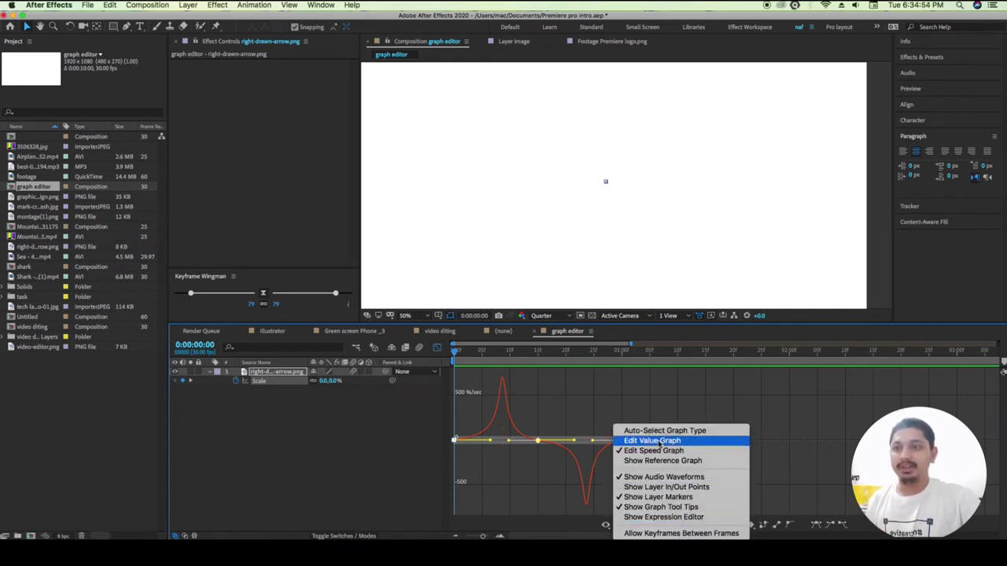
- Adjust a value-curve handle, then set the Scale keyframes' easing influence to 86 on the speed graph
{"action": "left_click", "coordinate": [654, 441]}
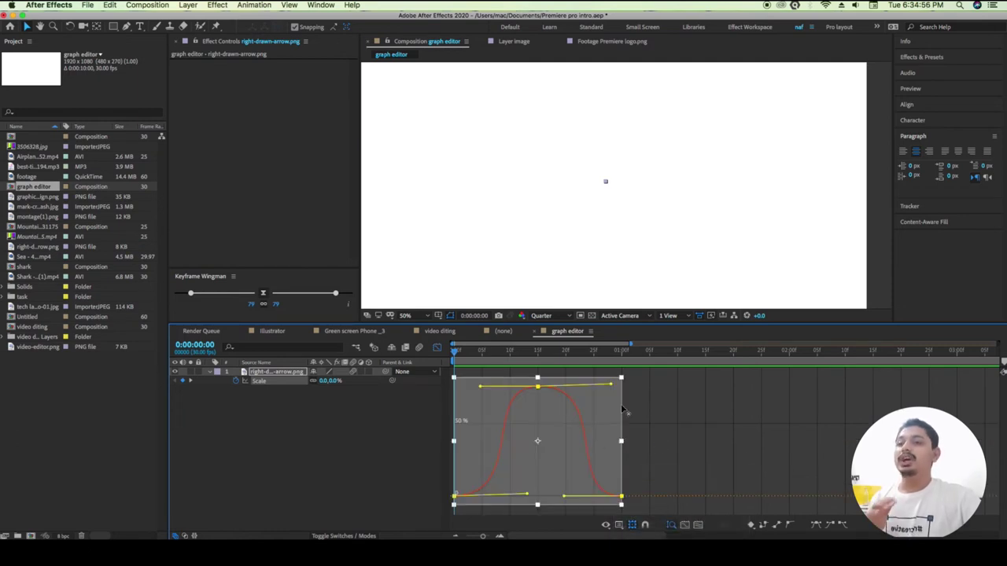
{"action": "mouse_move", "coordinate": [610, 385]}
{"action": "left_mouse_down"}
{"action": "mouse_move", "coordinate": [620, 386]}
{"action": "mouse_move", "coordinate": [598, 387]}
{"action": "left_mouse_up"}
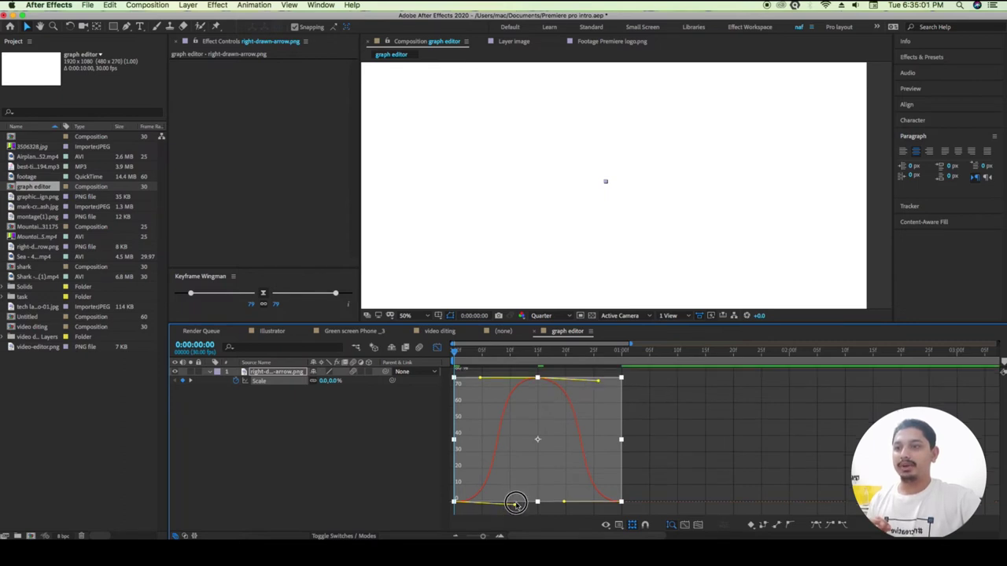
{"action": "left_click", "coordinate": [619, 524]}
{"action": "left_click", "coordinate": [639, 450]}
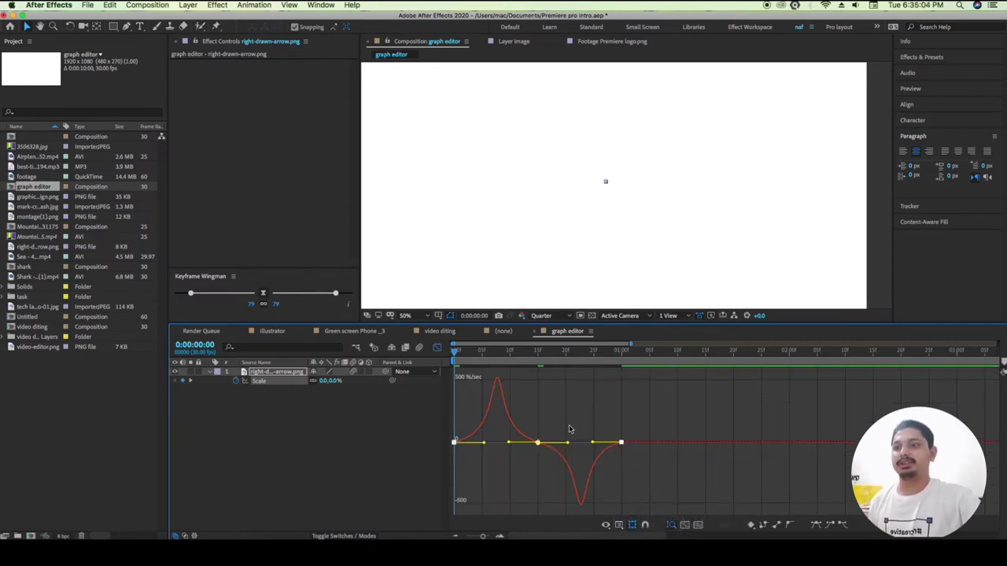
{"action": "left_click_drag", "start_coordinate": [716, 404], "coordinate": [452, 448]}
{"action": "mouse_move", "coordinate": [335, 295]}
{"action": "left_mouse_down"}
{"action": "mouse_move", "coordinate": [326, 293]}
{"action": "mouse_move", "coordinate": [341, 293]}
{"action": "left_mouse_up"}
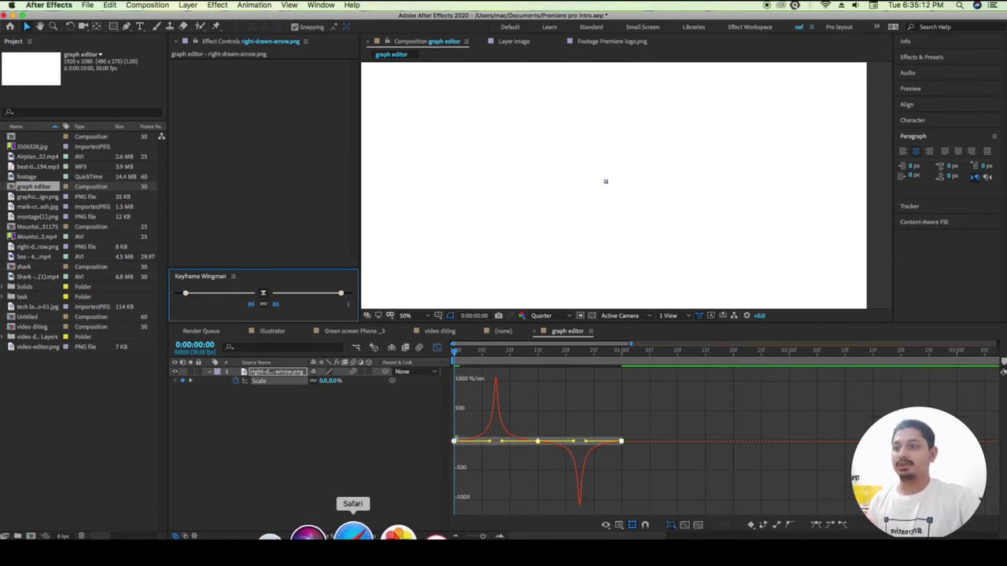
- Close Activity Monitor's process window and bring After Effects back to the front
{"action": "mouse_move", "coordinate": [578, 532]}
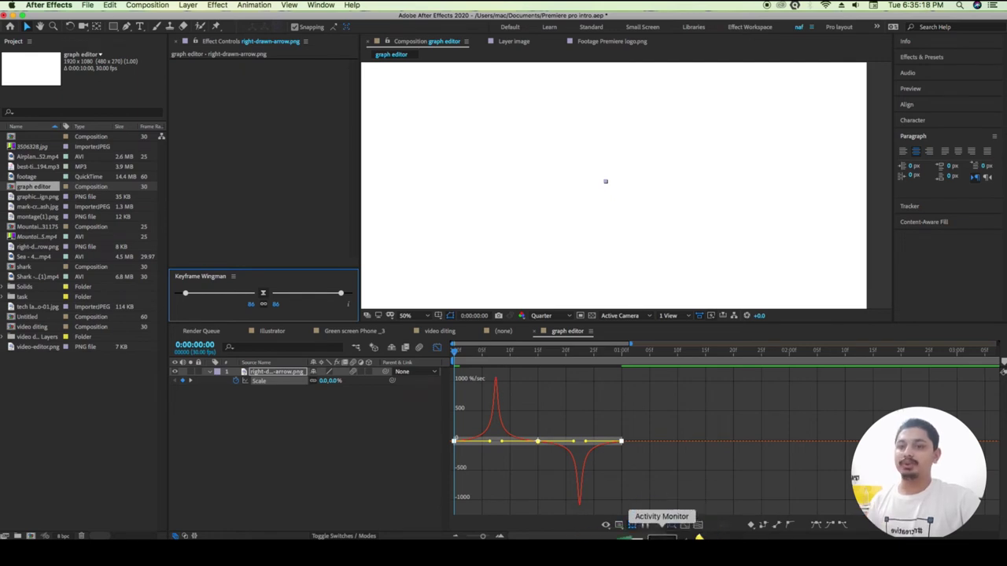
{"action": "left_click", "coordinate": [663, 541]}
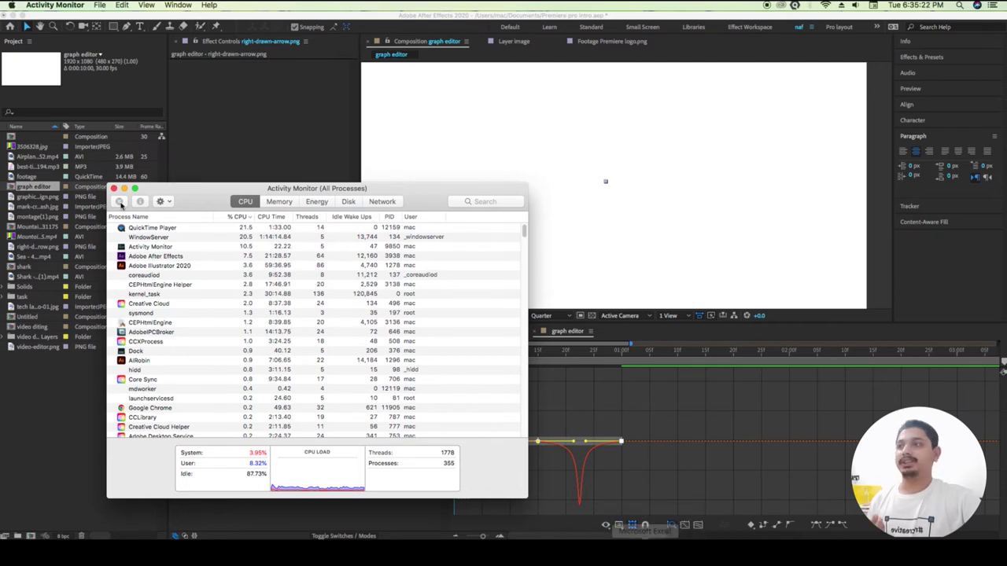
{"action": "left_click", "coordinate": [114, 189]}
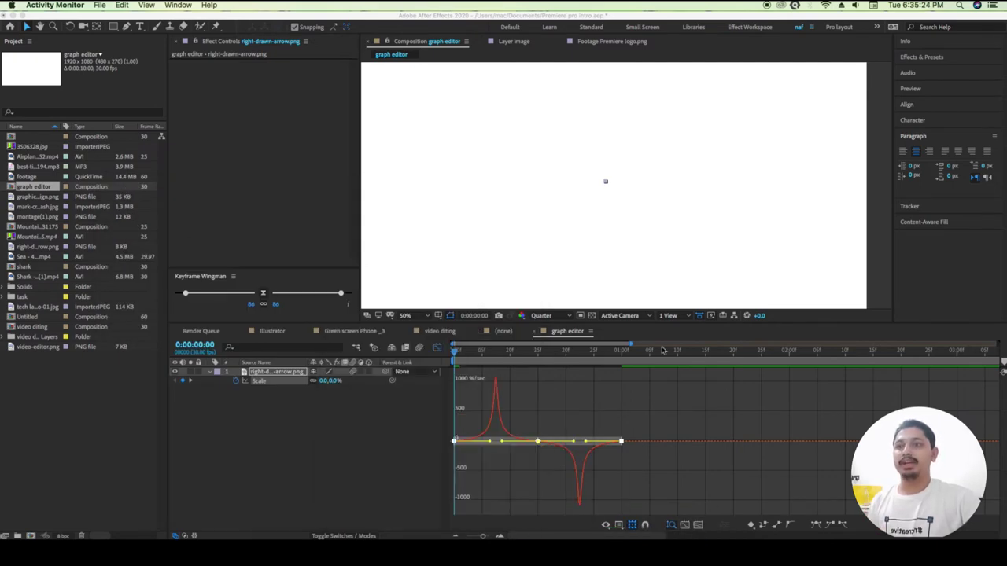
{"action": "left_click", "coordinate": [438, 348]}
- Turn off the Graph Editor, zoom the timeline out, and preview the arrow's scale animation
{"action": "left_click", "coordinate": [437, 348]}
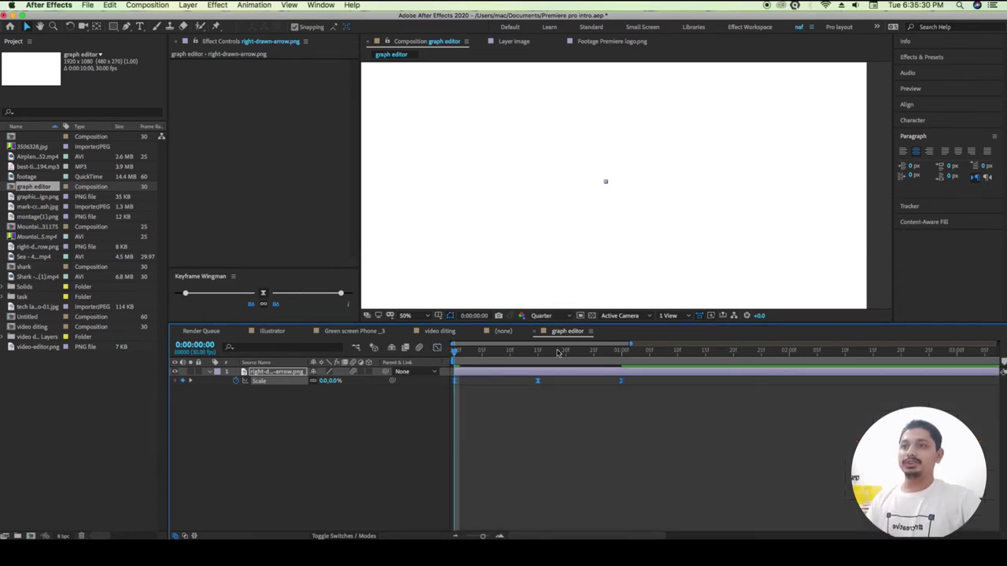
{"action": "key", "text": "space"}
{"action": "key", "text": "space"}
{"action": "key", "text": "minus"}
{"action": "left_click_drag", "start_coordinate": [545, 364], "coordinate": [455, 358]}
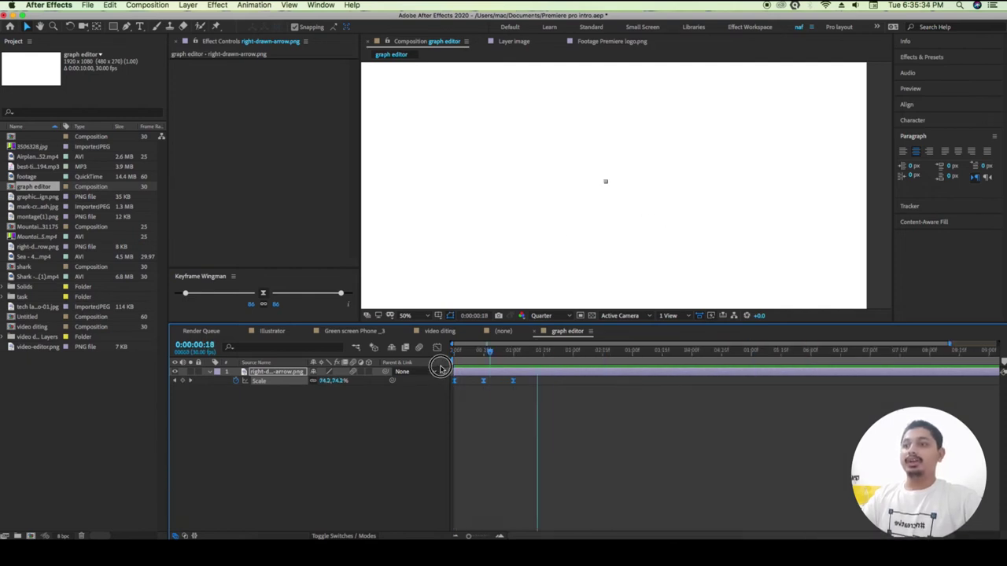
{"action": "key", "text": "minus"}
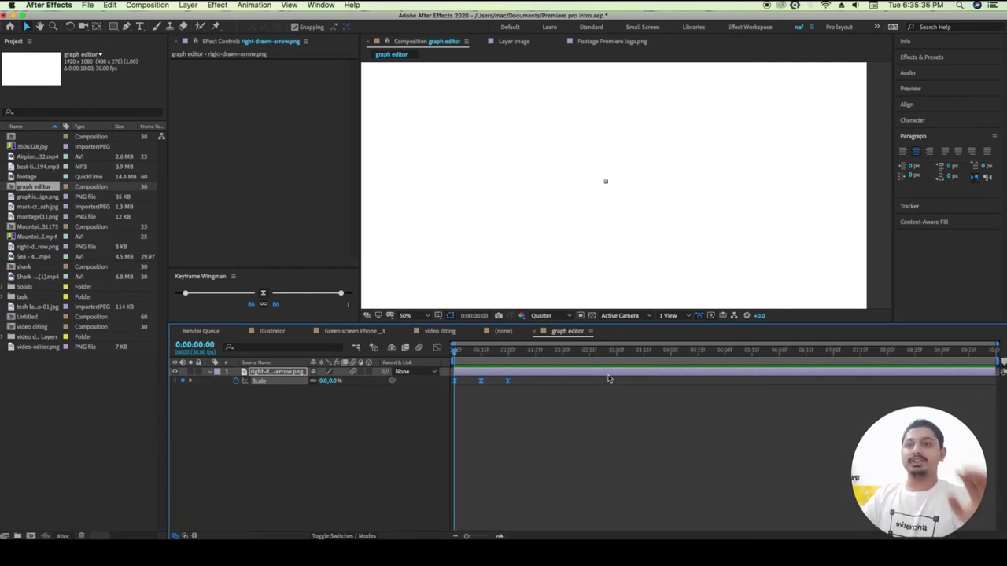
{"action": "key", "text": "space"}
{"action": "key", "text": "space"}
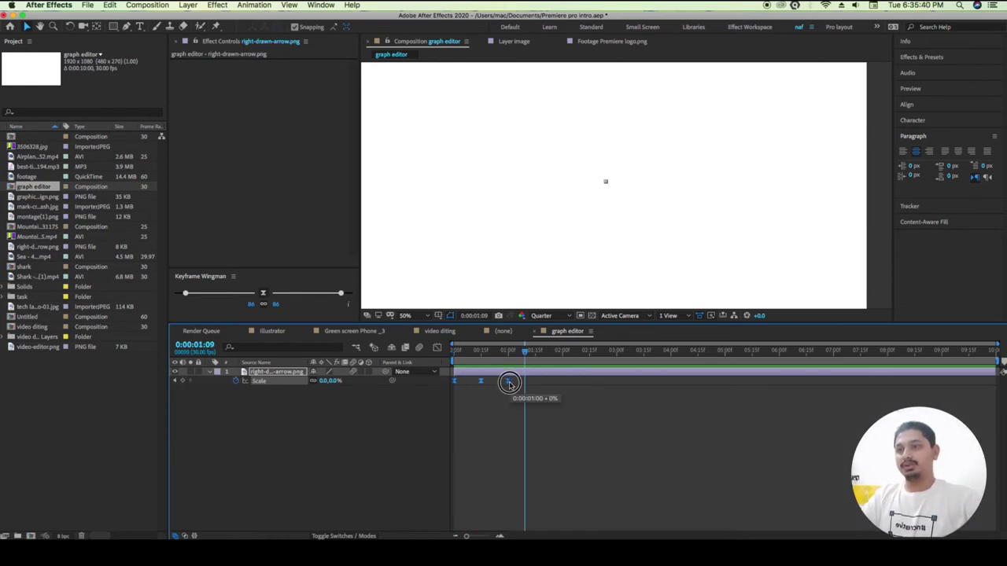
- Move the last Scale keyframe to 0:00:01:00 and select all the Scale keyframes
{"action": "key", "text": "j"}
{"action": "left_click_drag", "start_coordinate": [507, 381], "coordinate": [480, 381]}
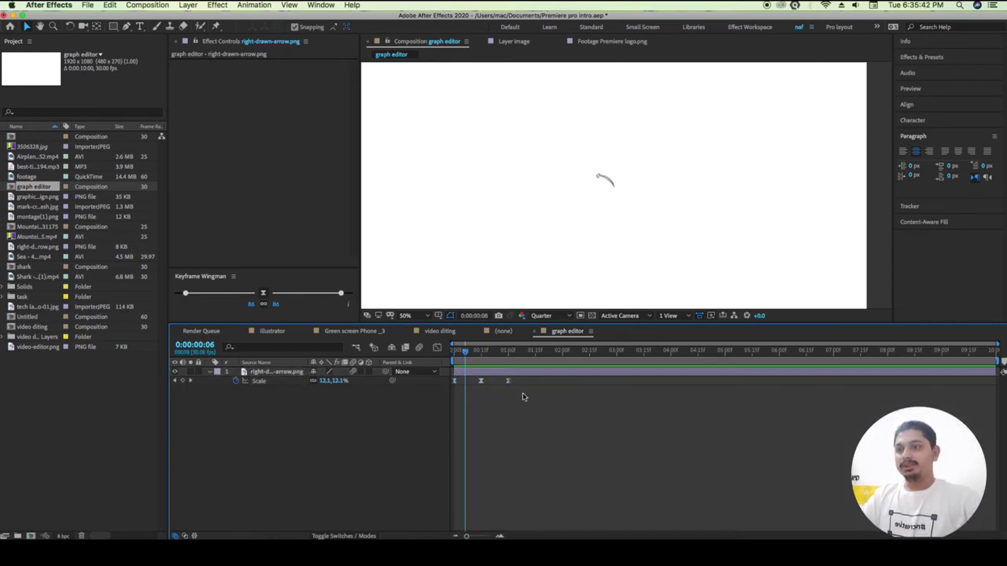
{"action": "left_click", "coordinate": [454, 384]}
{"action": "mouse_move", "coordinate": [464, 351]}
{"action": "left_mouse_down"}
{"action": "mouse_move", "coordinate": [450, 357]}
{"action": "mouse_move", "coordinate": [527, 358]}
{"action": "mouse_move", "coordinate": [451, 357]}
{"action": "left_mouse_up"}
{"action": "left_click_drag", "start_coordinate": [529, 397], "coordinate": [446, 381]}
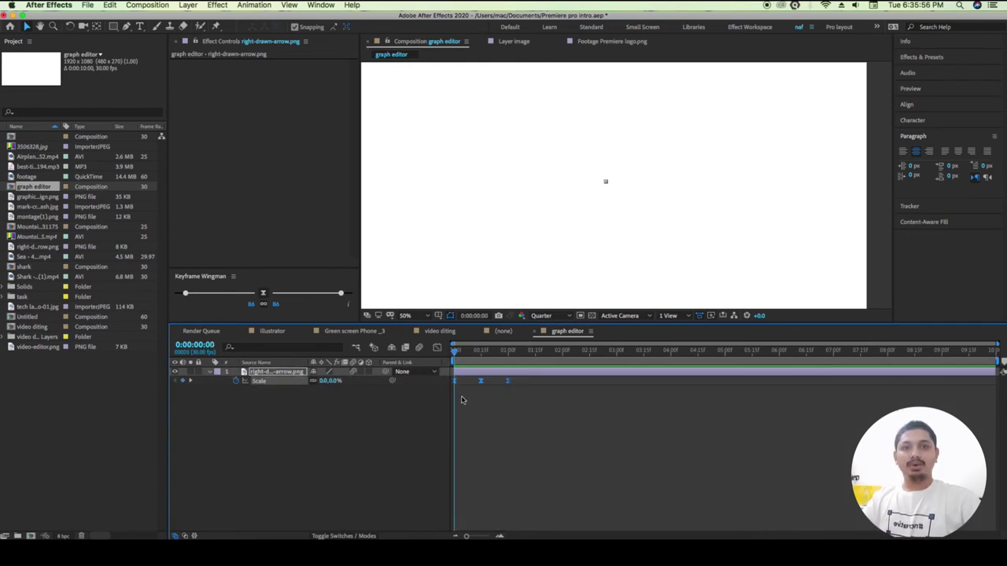
- Add a 'transform.scale' expression to the arrow's Scale and open the expression language menu
{"action": "left_click", "coordinate": [235, 381], "text": "alt"}
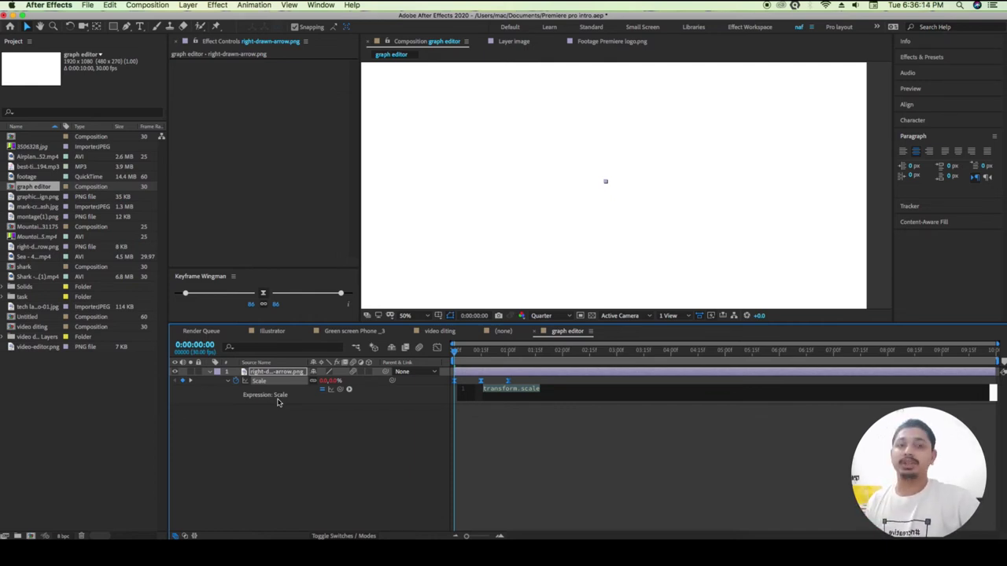
{"action": "left_click", "coordinate": [350, 391]}
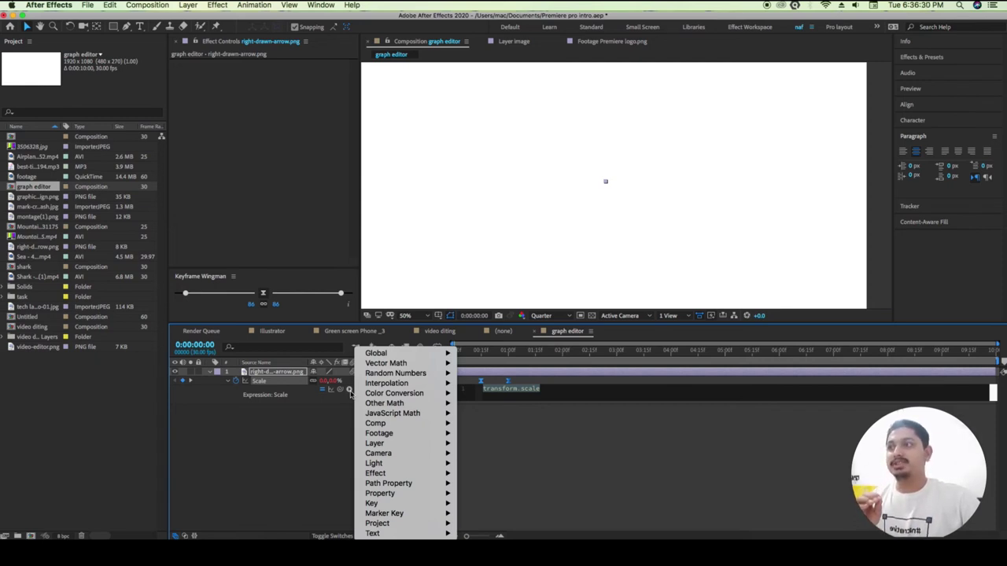
- Insert Property > loopIn(type = "cycle", numKeyframes = 0) from the expression language menu
{"action": "left_click", "coordinate": [217, 5]}
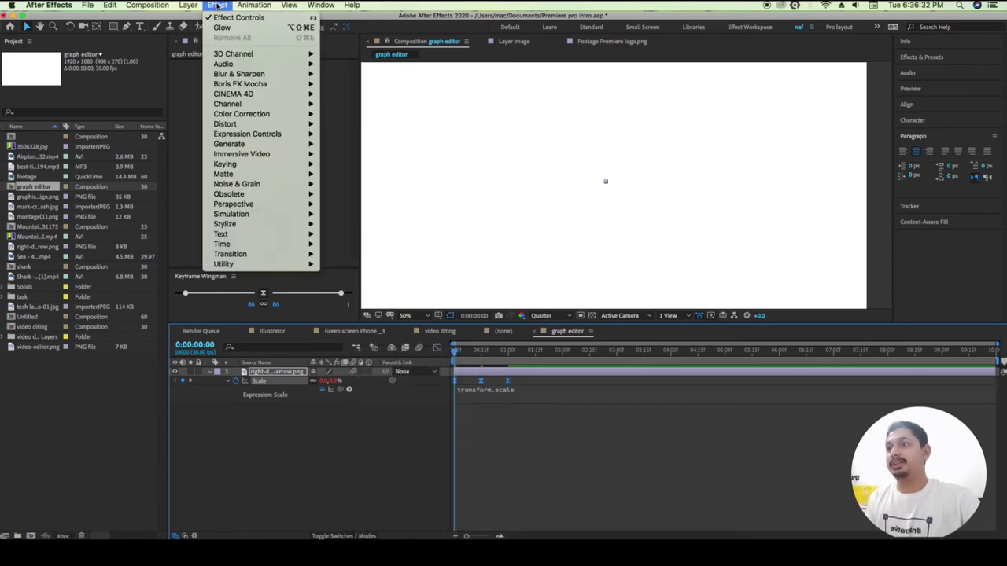
{"action": "left_click", "coordinate": [348, 391]}
{"action": "left_click", "coordinate": [349, 390]}
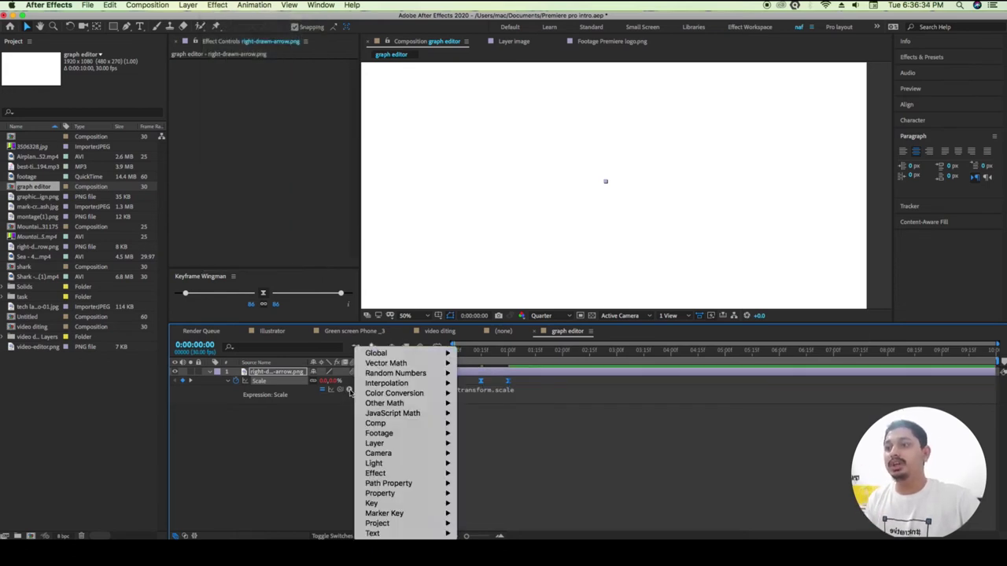
{"action": "mouse_move", "coordinate": [409, 467]}
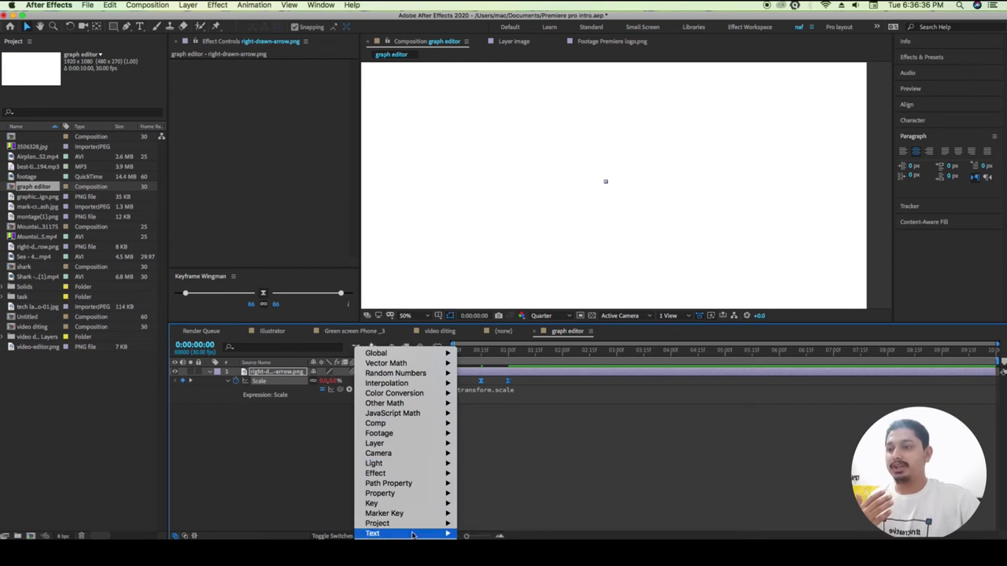
{"action": "mouse_move", "coordinate": [412, 534]}
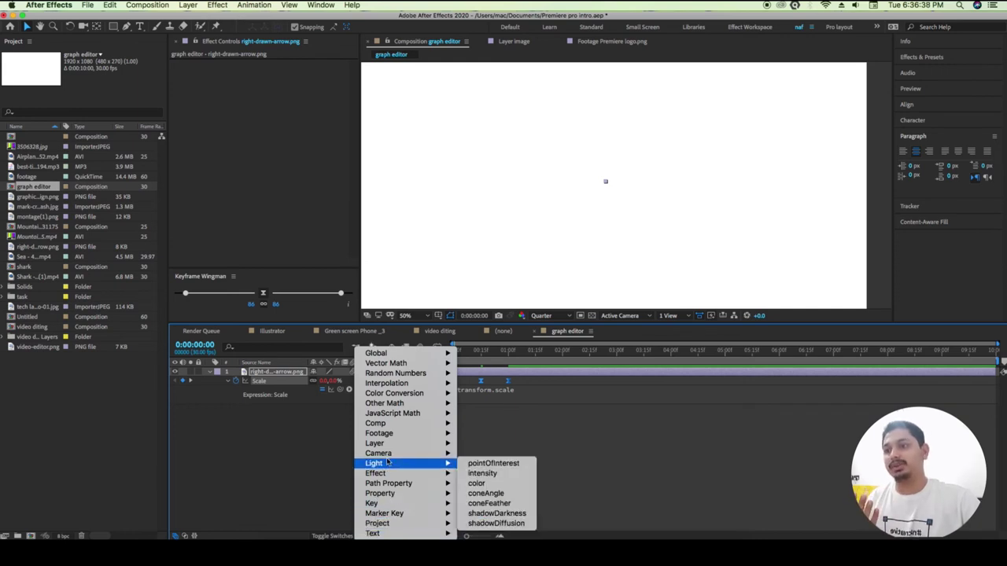
{"action": "mouse_move", "coordinate": [391, 434]}
{"action": "mouse_move", "coordinate": [394, 404]}
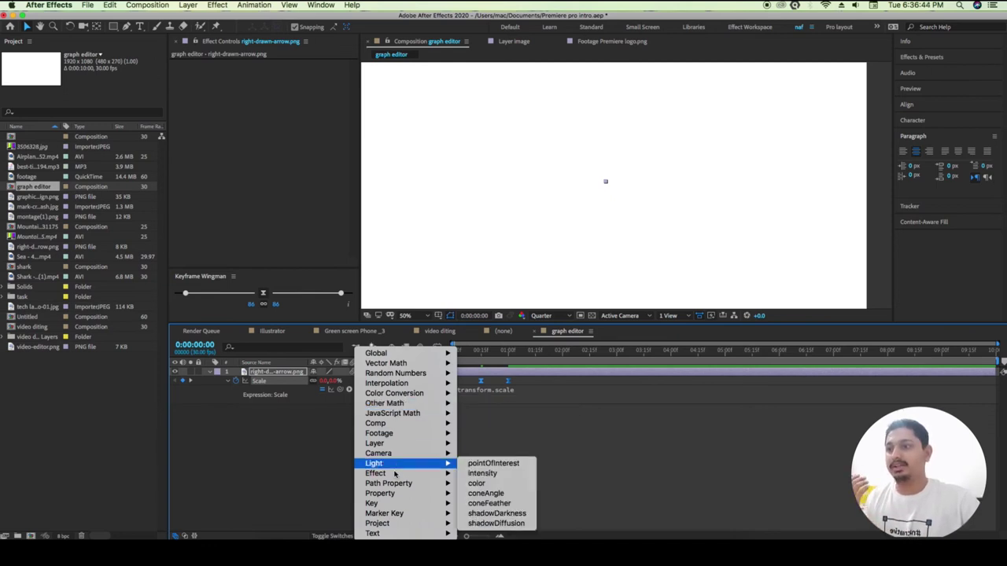
{"action": "mouse_move", "coordinate": [398, 486]}
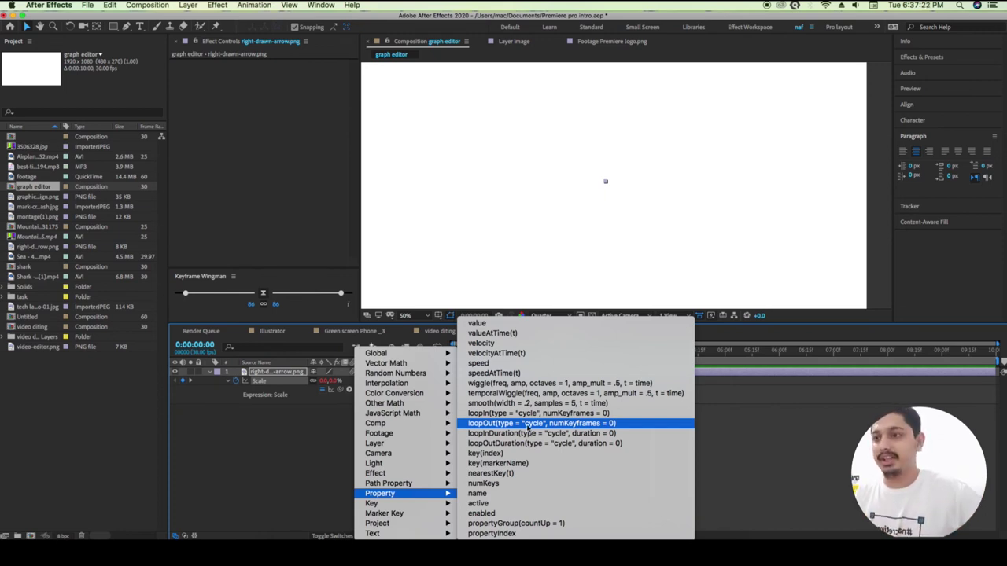
{"action": "left_click", "coordinate": [501, 414]}
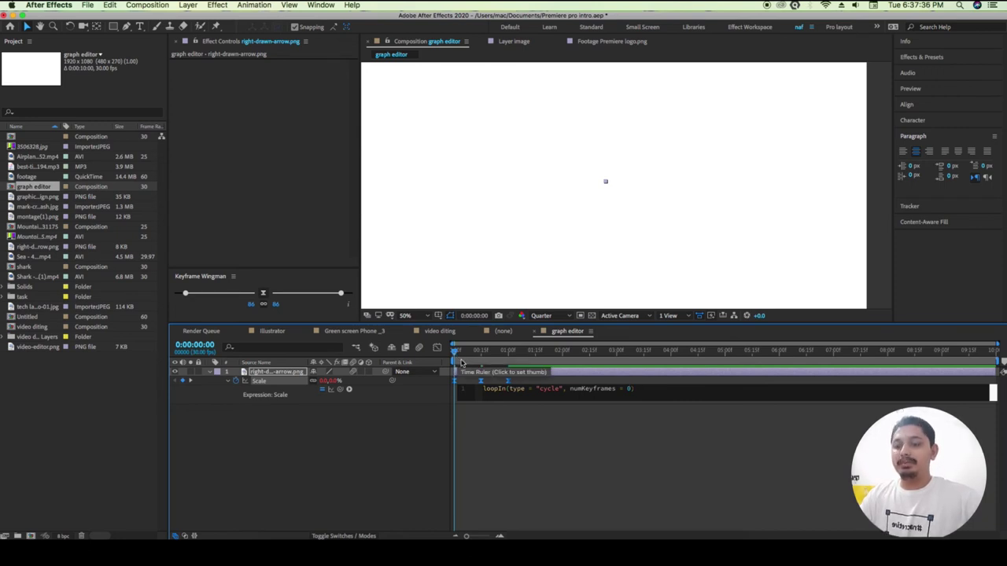
- Replace the loopIn line with loopOut() from autocomplete and commit the Scale expression
{"action": "mouse_move", "coordinate": [455, 355]}
{"action": "left_mouse_down"}
{"action": "mouse_move", "coordinate": [626, 355]}
{"action": "mouse_move", "coordinate": [455, 355]}
{"action": "left_mouse_up"}
{"action": "left_click", "coordinate": [601, 390]}
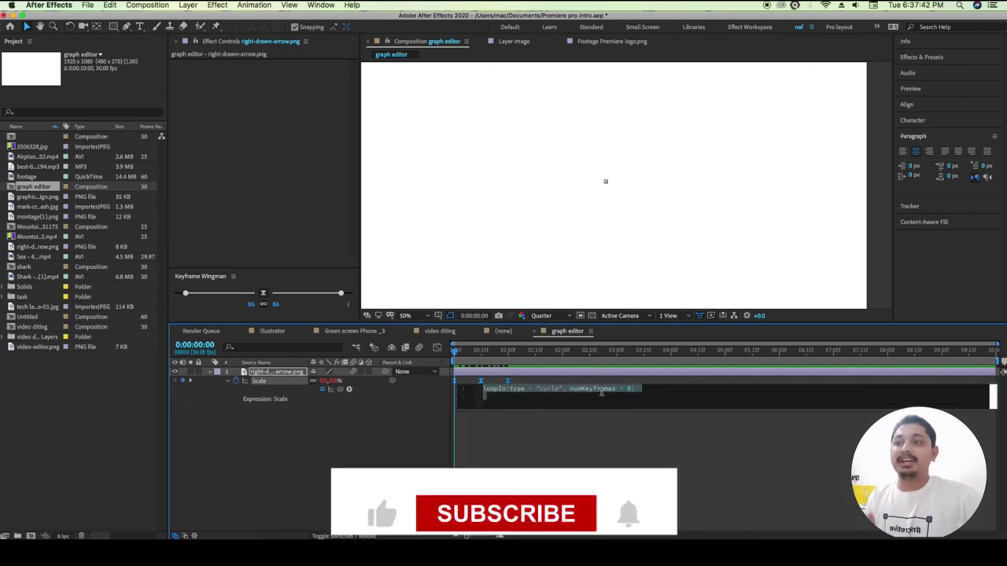
{"action": "key", "text": "BackSpace"}
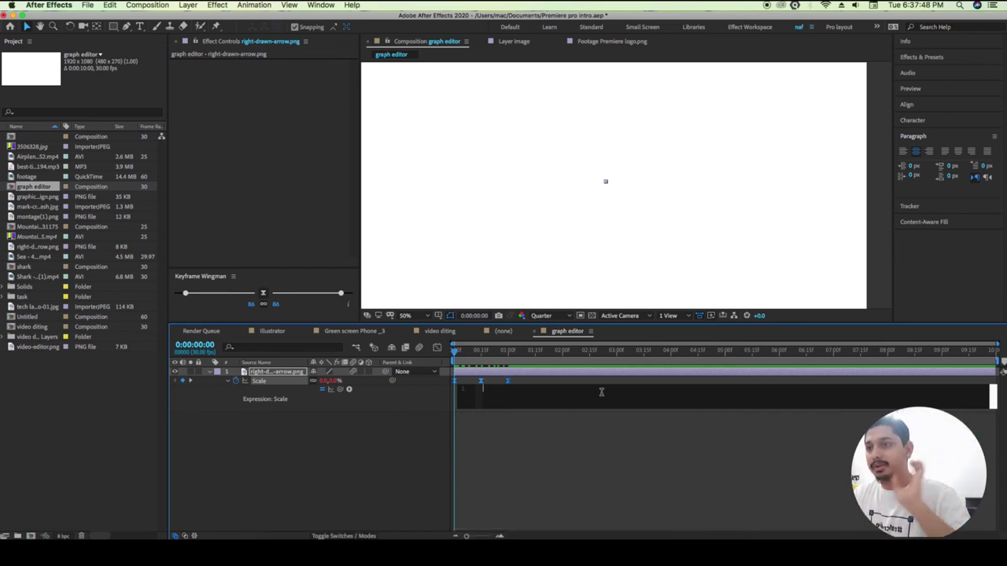
{"action": "type", "text": "loo"}
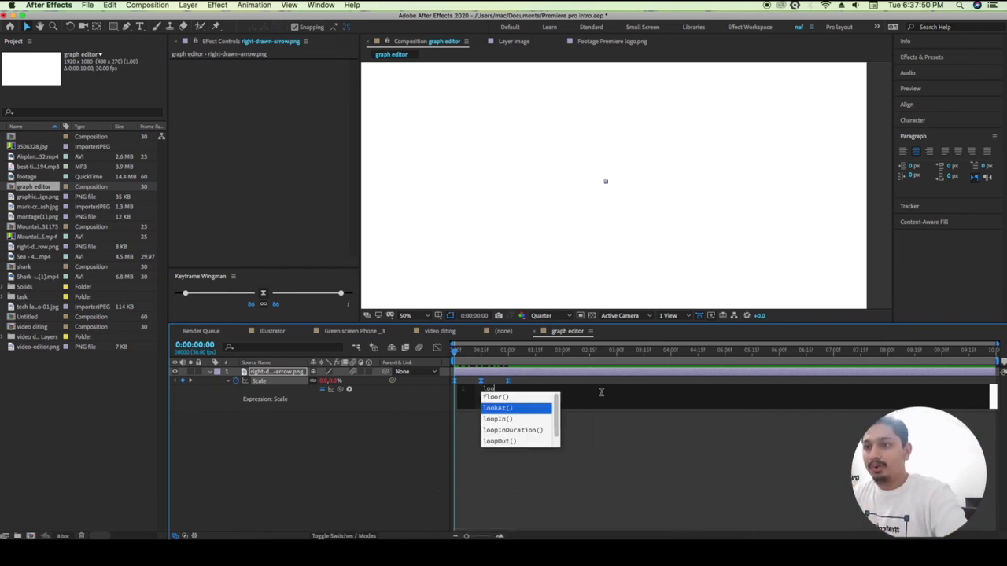
{"action": "type", "text": "p"}
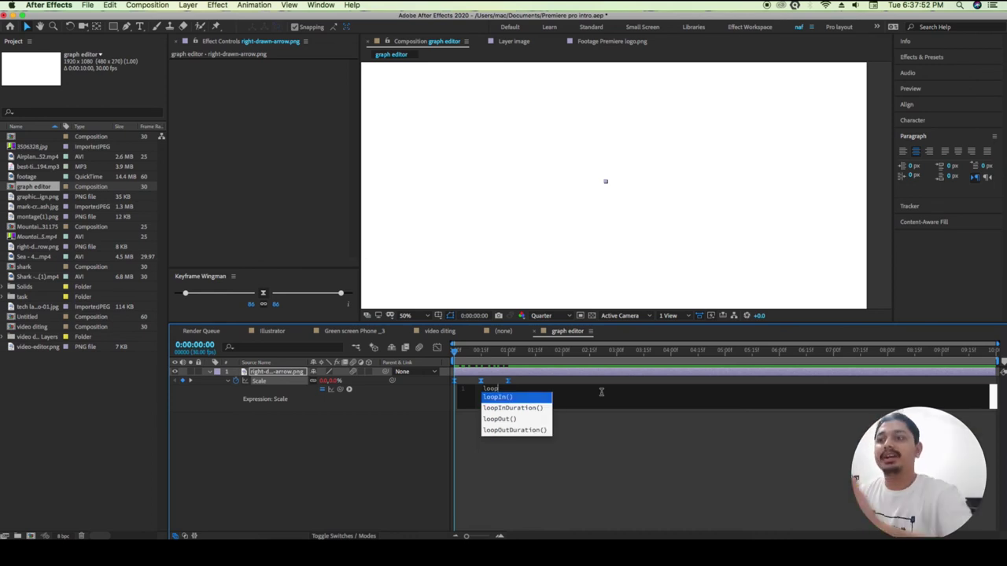
{"action": "left_click", "coordinate": [508, 419]}
{"action": "left_click", "coordinate": [508, 419]}
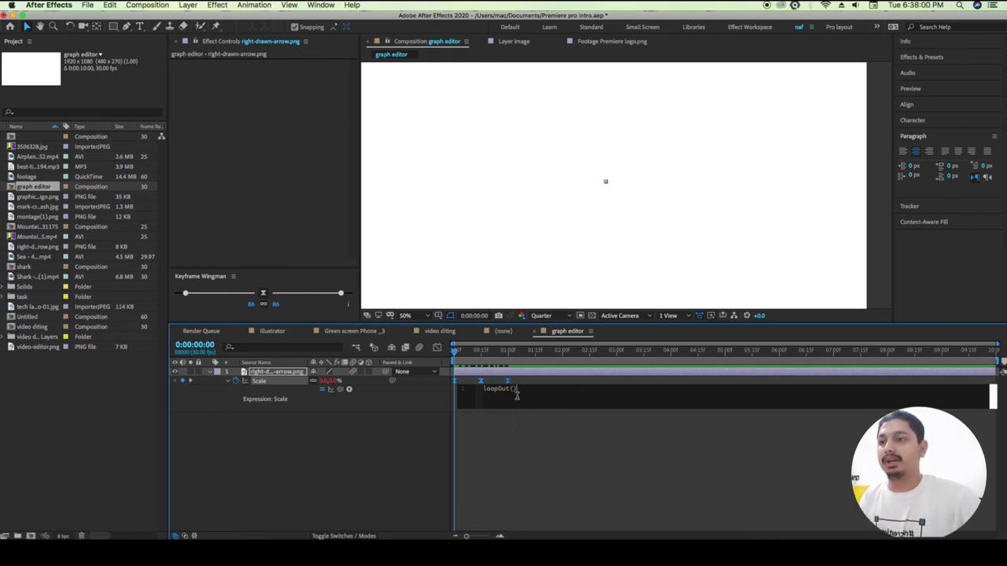
{"action": "key", "text": "KP_Enter"}
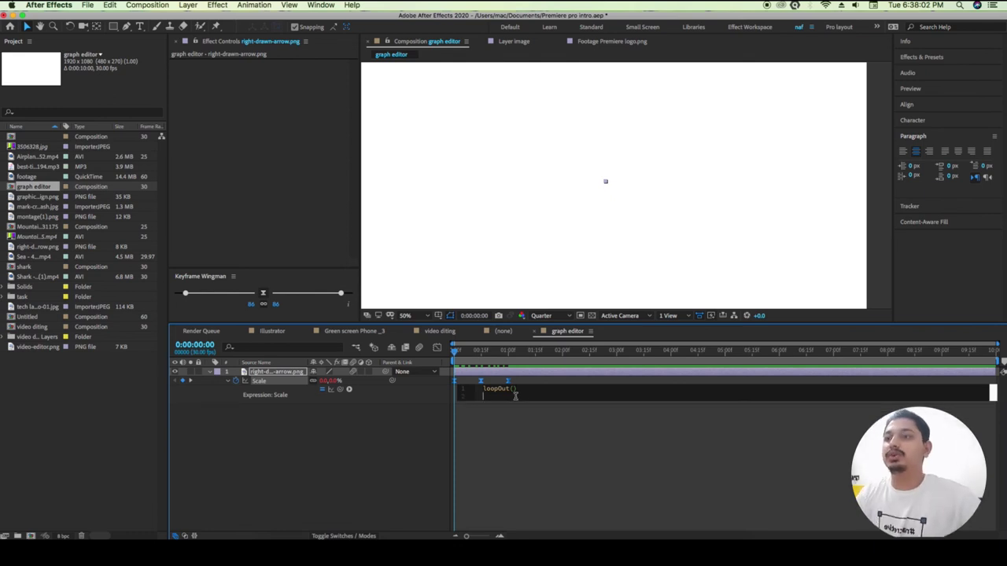
{"action": "left_click_drag", "start_coordinate": [456, 352], "coordinate": [405, 364]}
{"action": "key", "text": "space"}
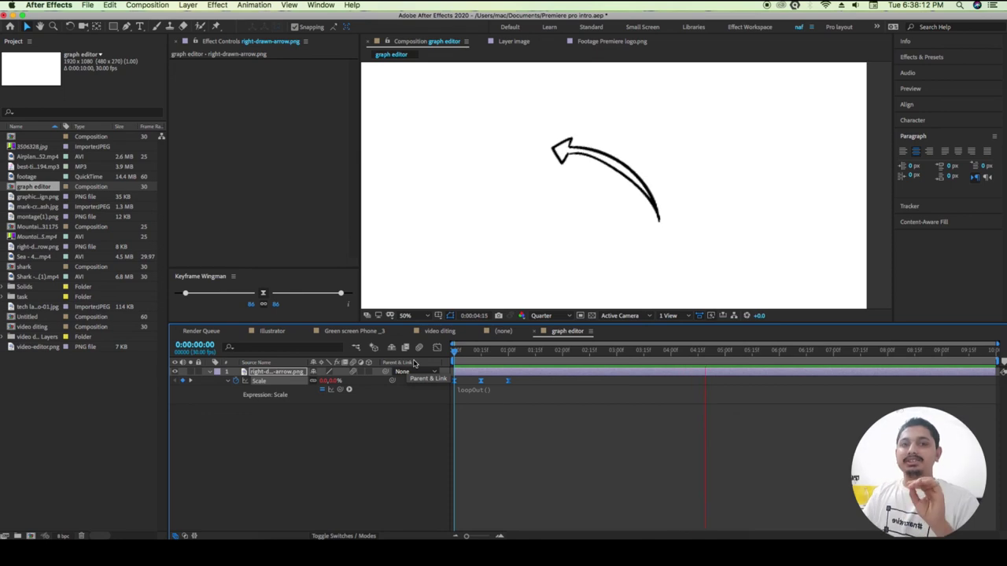
{"action": "key", "text": "space"}
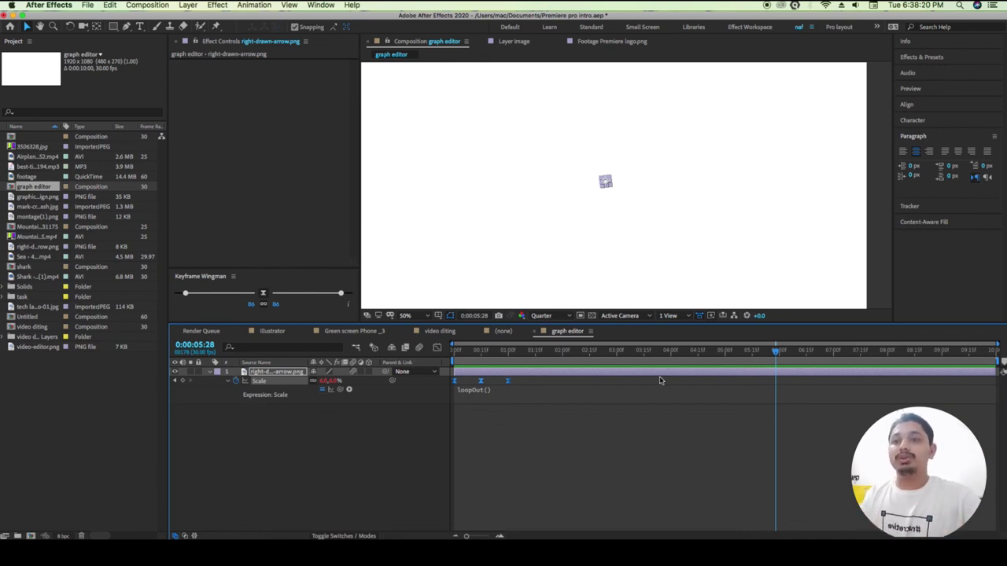
{"action": "key", "text": "Home"}
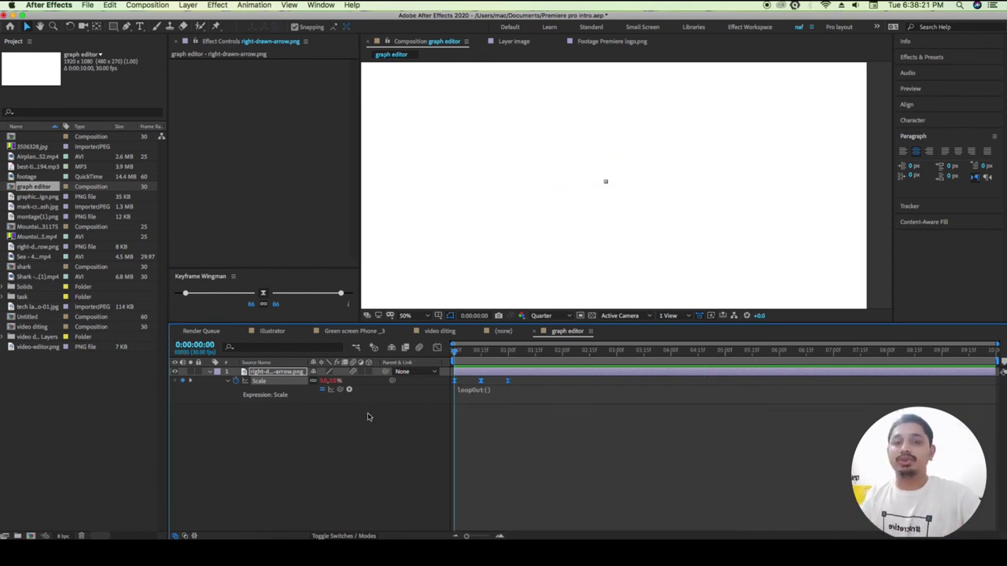
{"action": "key", "text": "space"}
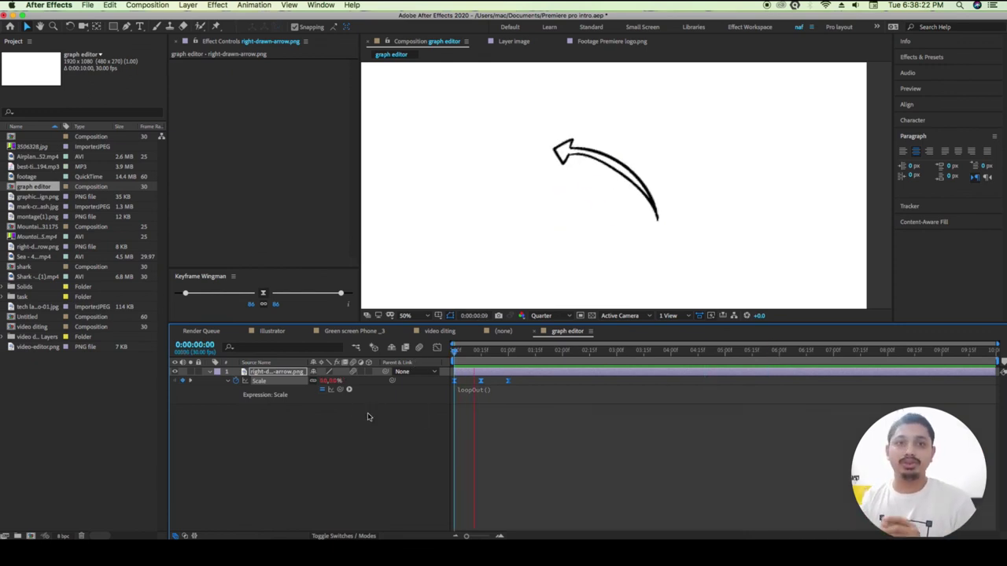